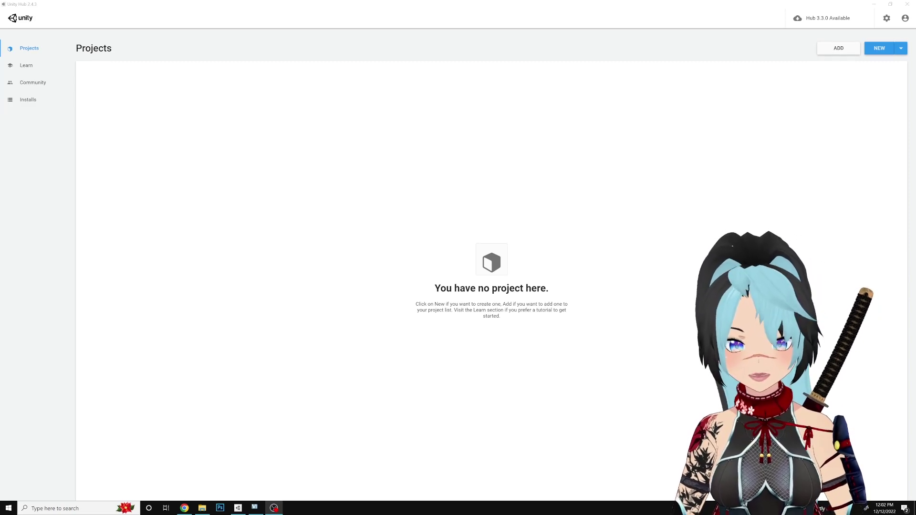
- Create a new 3D project named Glasses in the Unity Files location
click(889, 48)
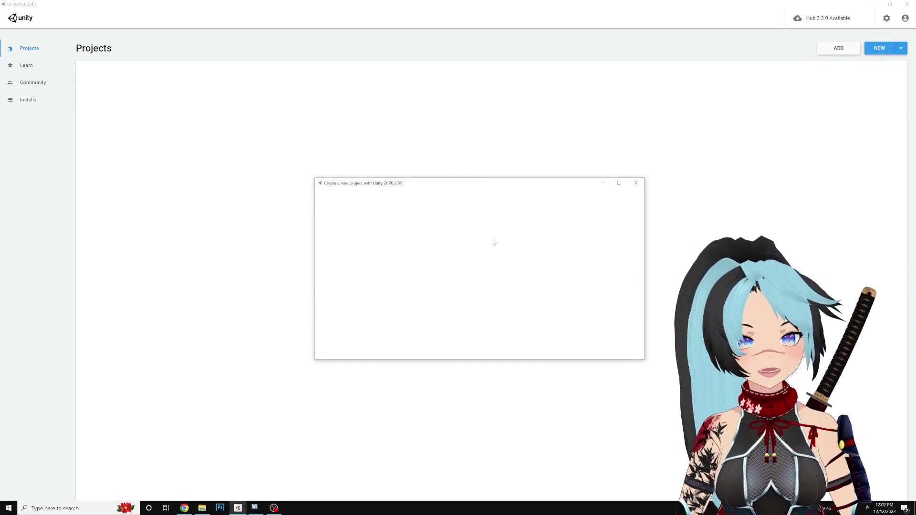
click(524, 222)
key(ctrl+a)
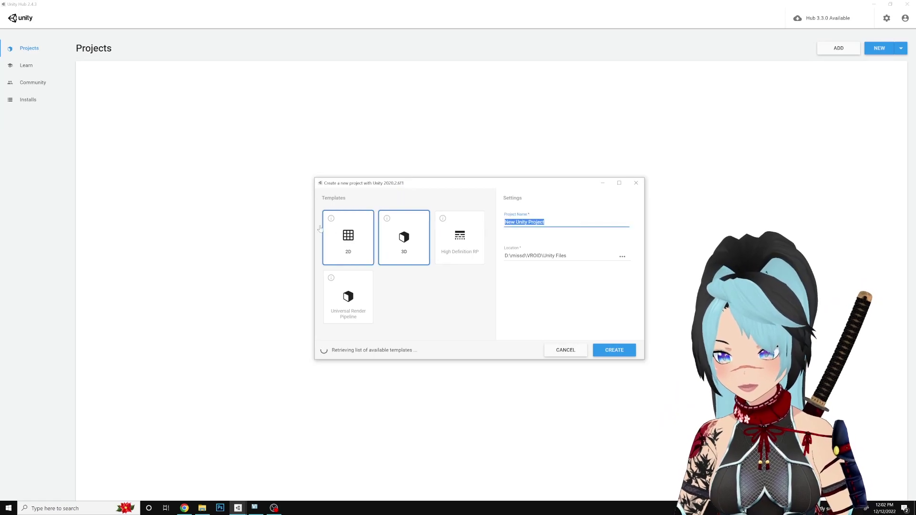
text(Glasses)
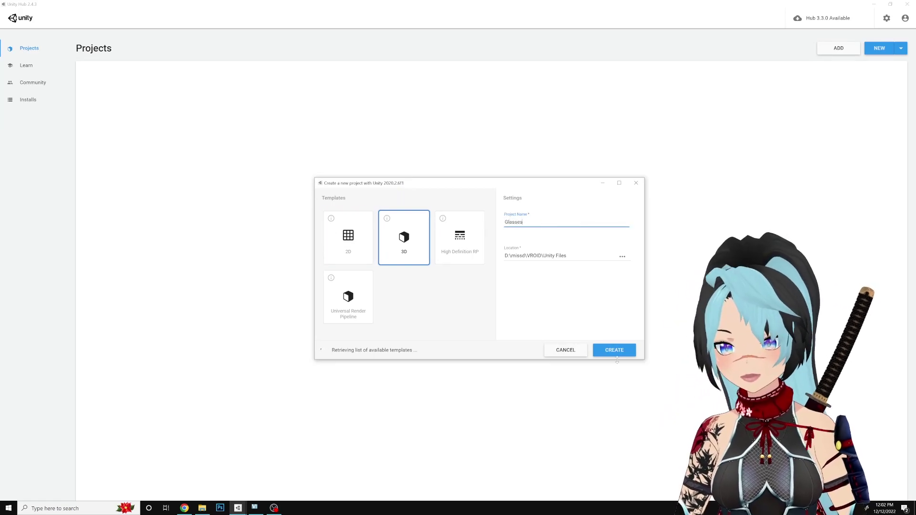
click(615, 350)
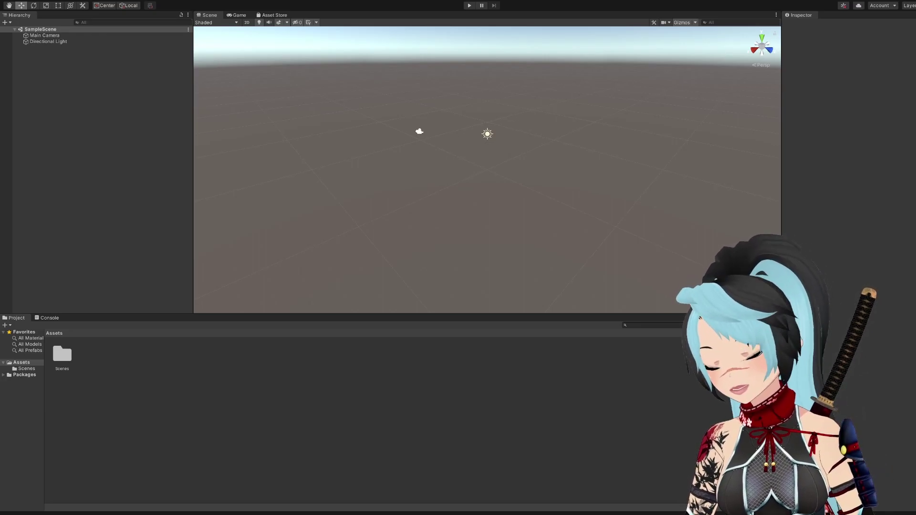
- Import all contents of Unity_VRM.unitypackage from the Unity Files folder into the project
key(alt+Tab)
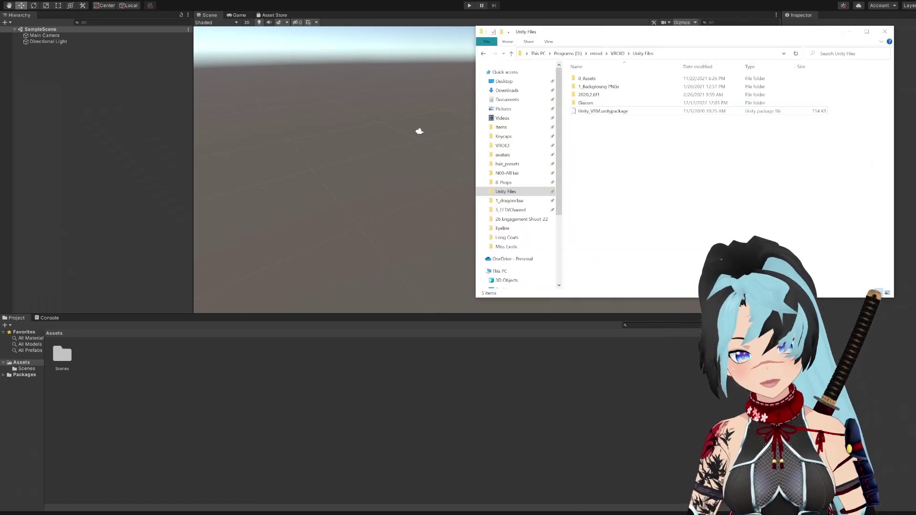
click(639, 111)
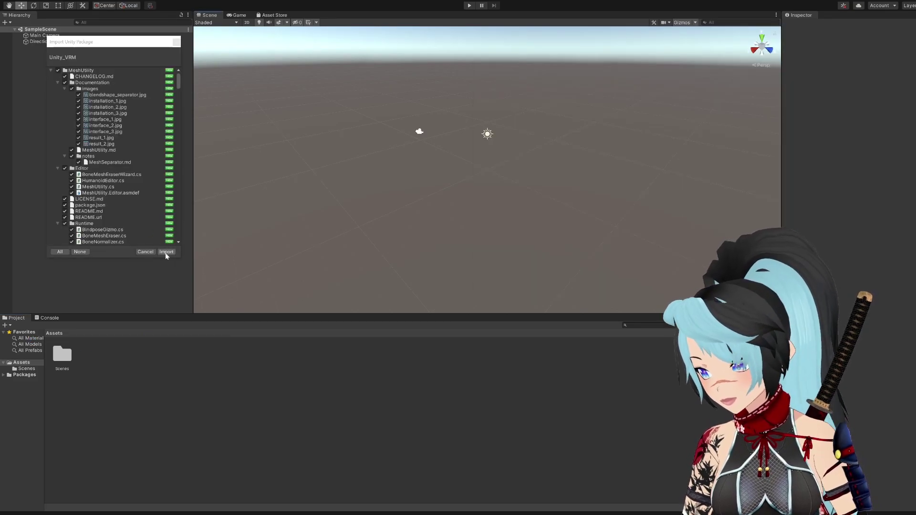
click(169, 254)
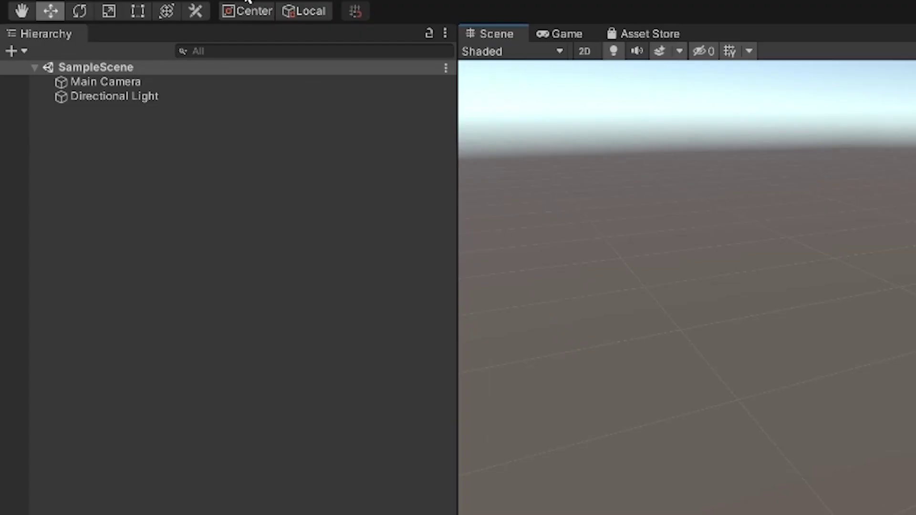
- Import dragonclaw.vrm from the 1_dragonclaw folder with UniVRM-0.61.1 and save it as dragonclaw.prefab in Assets
click(248, 1)
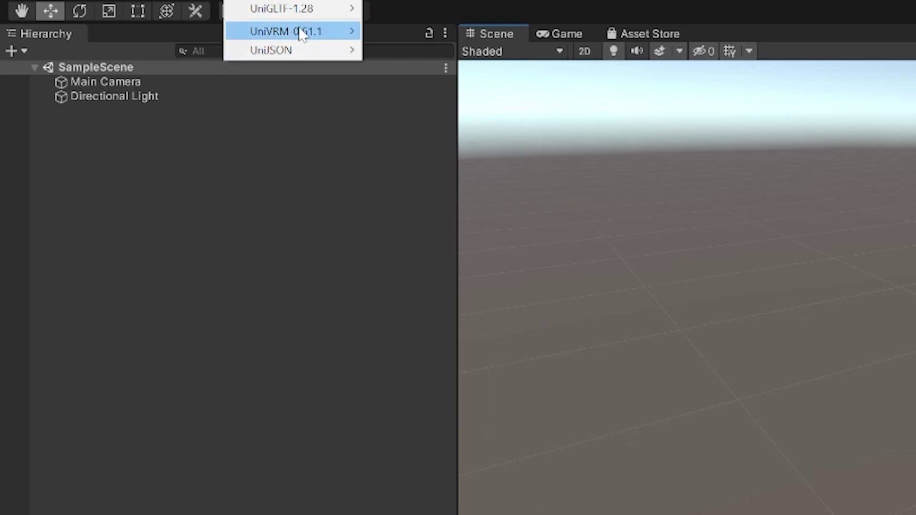
mouse_move(299, 31)
click(456, 68)
click(90, 62)
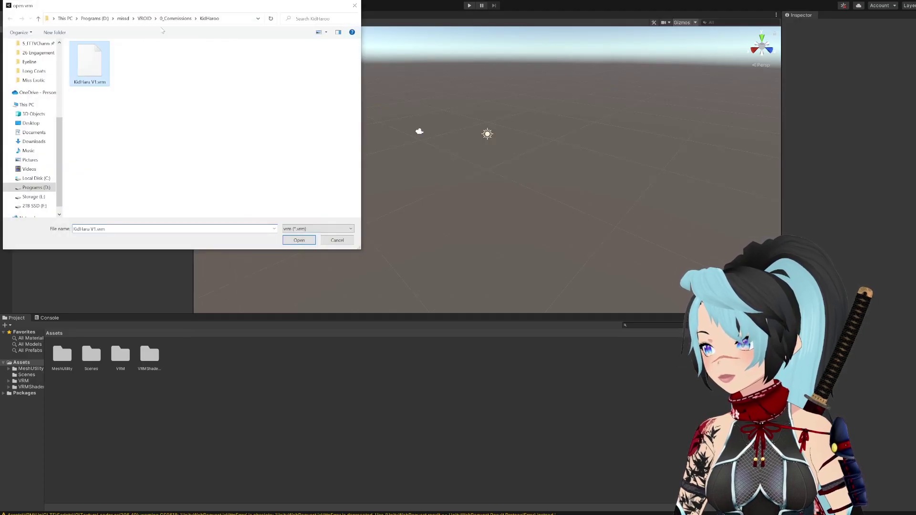
click(175, 18)
double_click(91, 53)
click(89, 64)
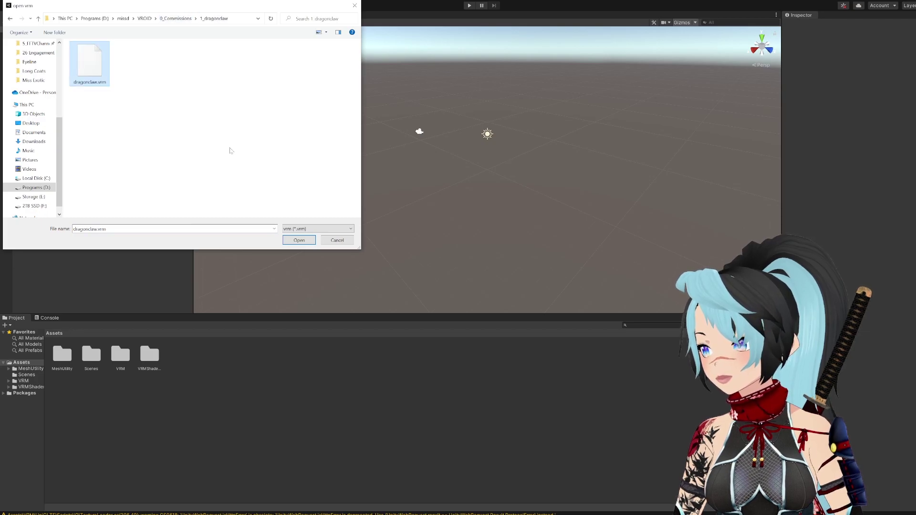
click(306, 240)
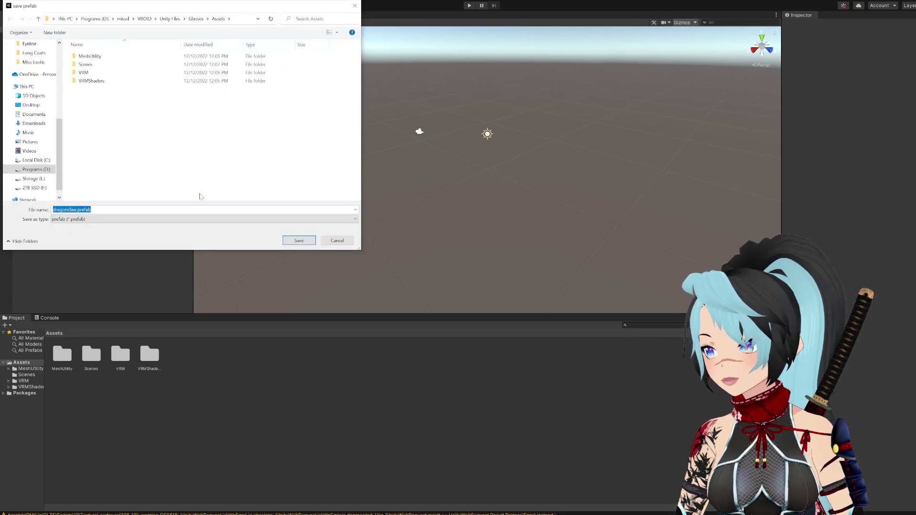
click(299, 240)
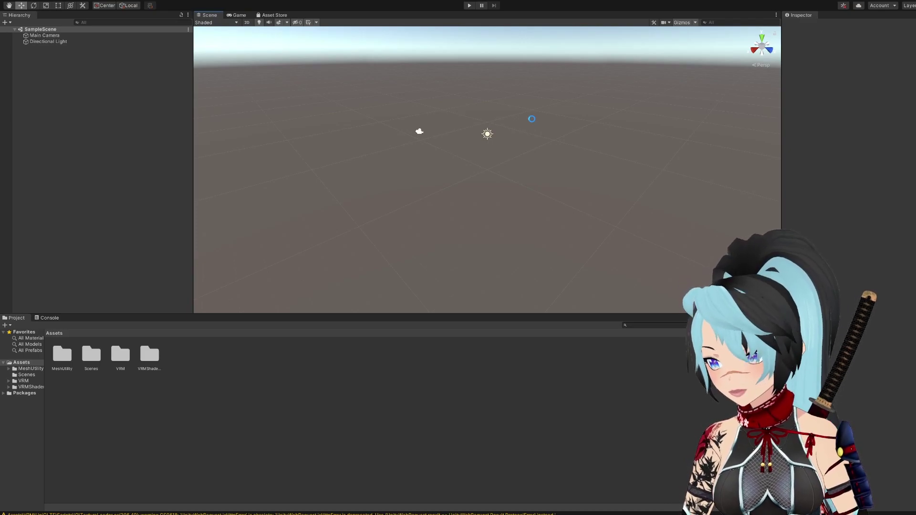
- Open the dragonclaw prefab for editing and frame the avatar's head from the front
click(387, 355)
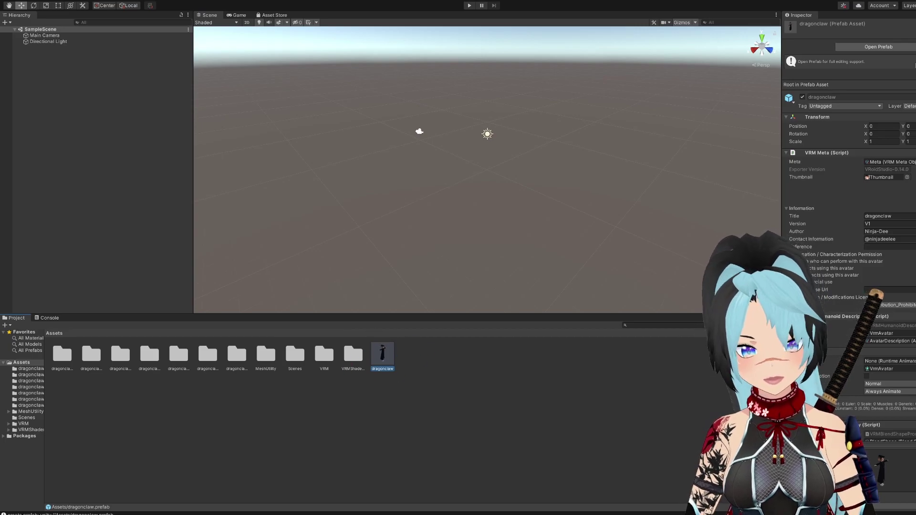
click(888, 47)
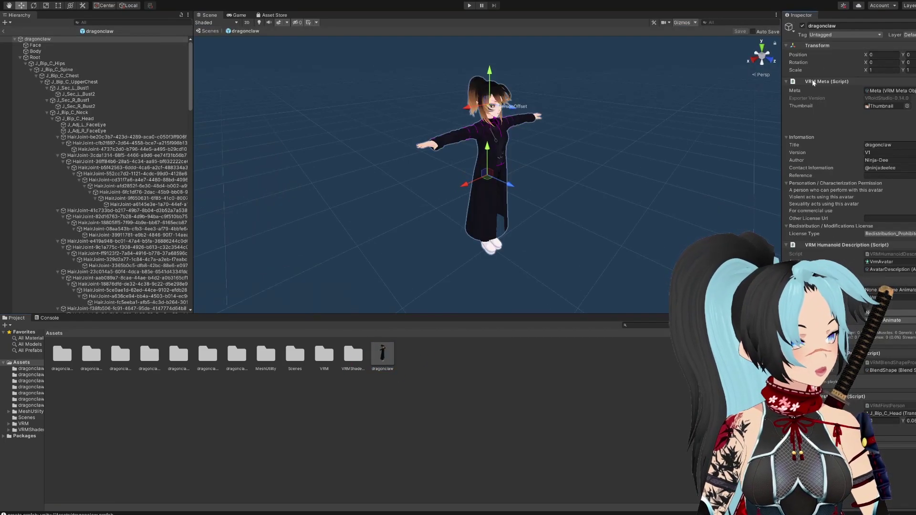
key(d)
right_drag(542, 188, 442, 201)
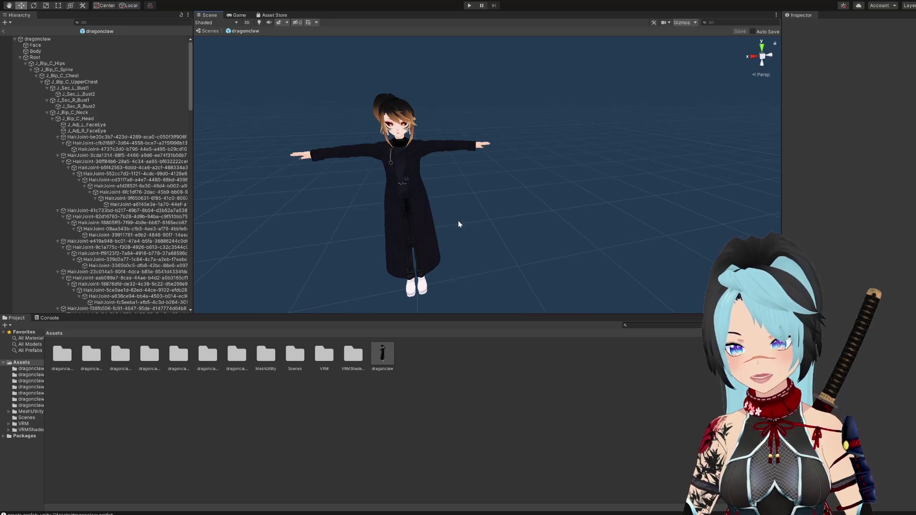
scroll(408, 219, up, 4)
middle_drag(409, 219, 454, 177)
scroll(454, 177, up, 4)
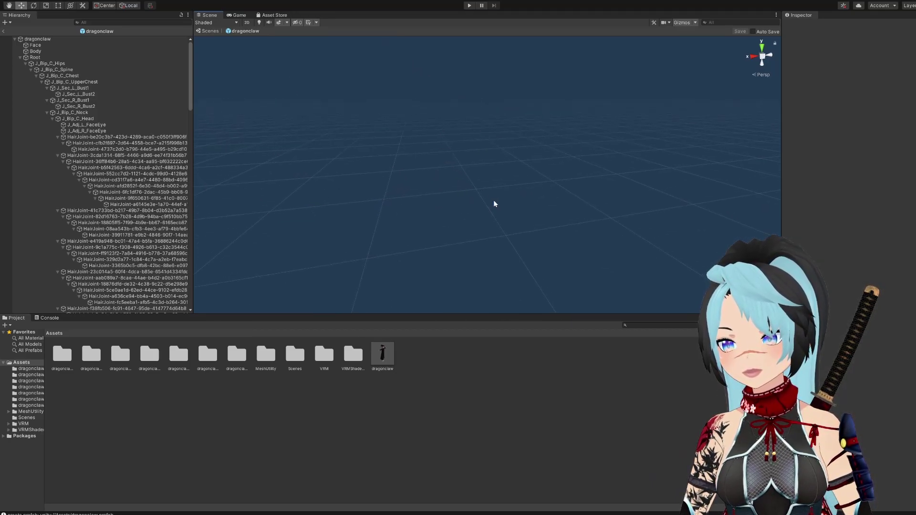
scroll(494, 205, down, 3)
right_drag(496, 231, 477, 216)
middle_drag(477, 216, 466, 182)
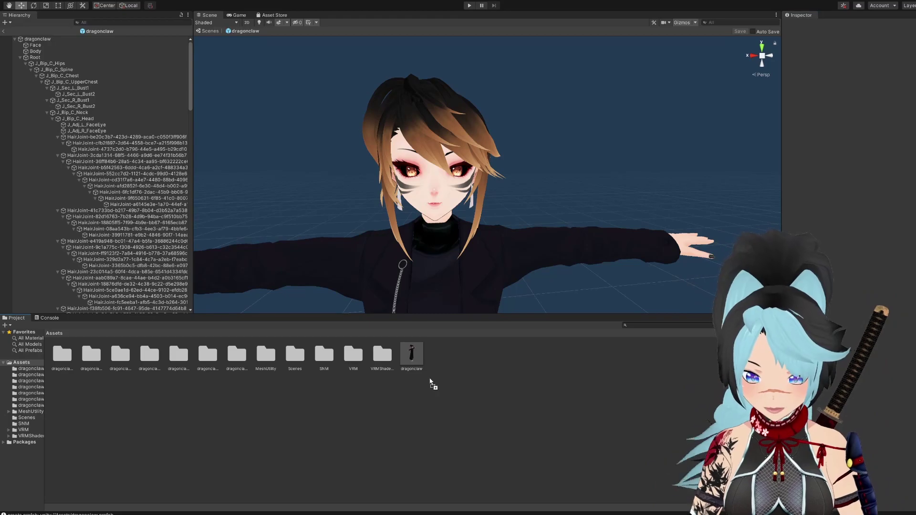
- Add the Glasses_SNM#01_vrc_ver2 model to Assets and place it under the avatar's J_Bip_C_Head bone
drag(425, 383, 430, 379)
click(437, 356)
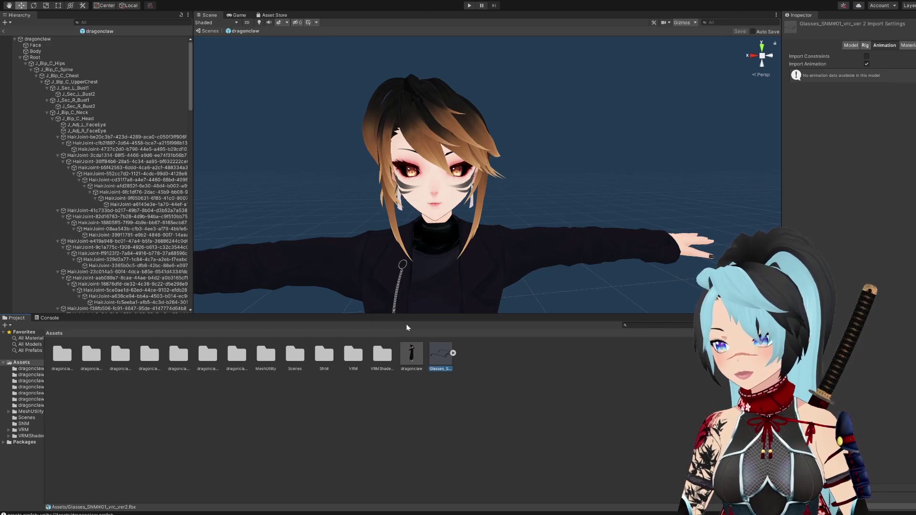
drag(413, 315, 413, 354)
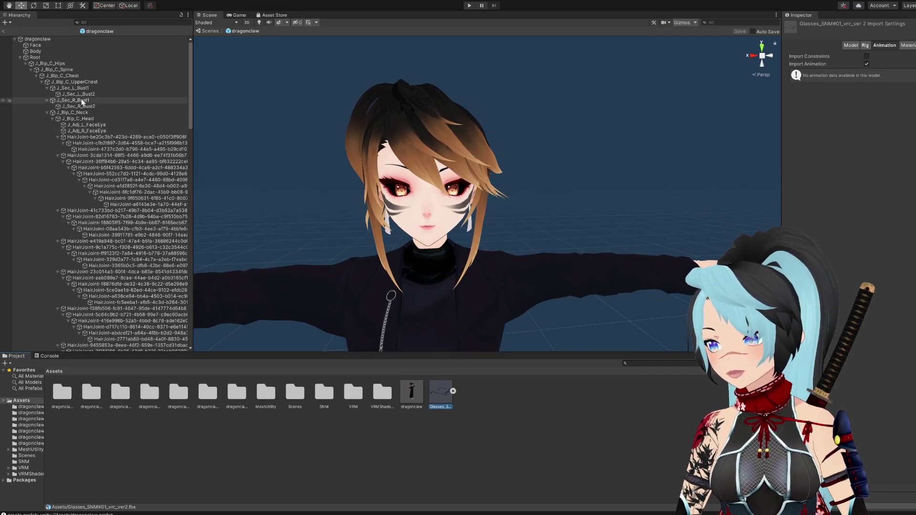
drag(267, 210, 82, 119)
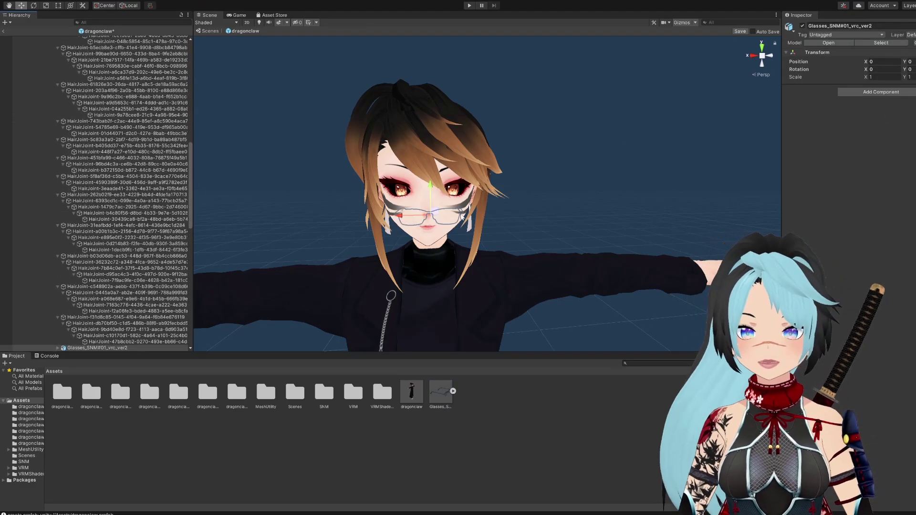
- Select the Glasses_SNM#01_vrc_ver2 object under the head bone and move it forward, out in front of the face
scroll(461, 217, down, 5)
right_drag(461, 217, 563, 212)
middle_drag(282, 244, 367, 224)
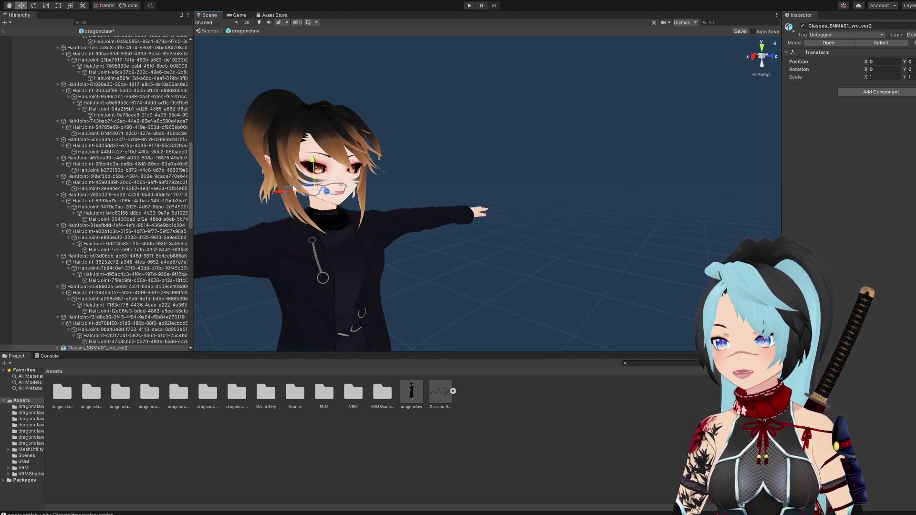
click(325, 194)
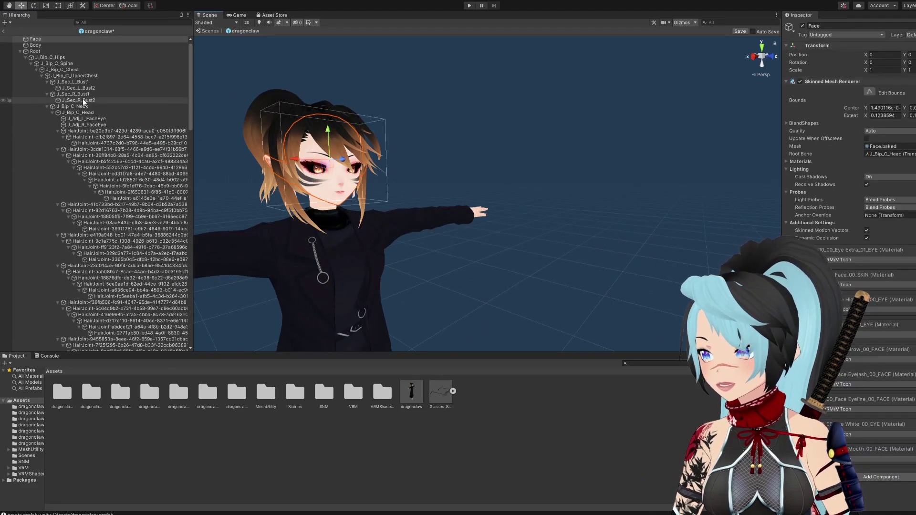
scroll(113, 125, up, 1)
scroll(115, 144, down, 15)
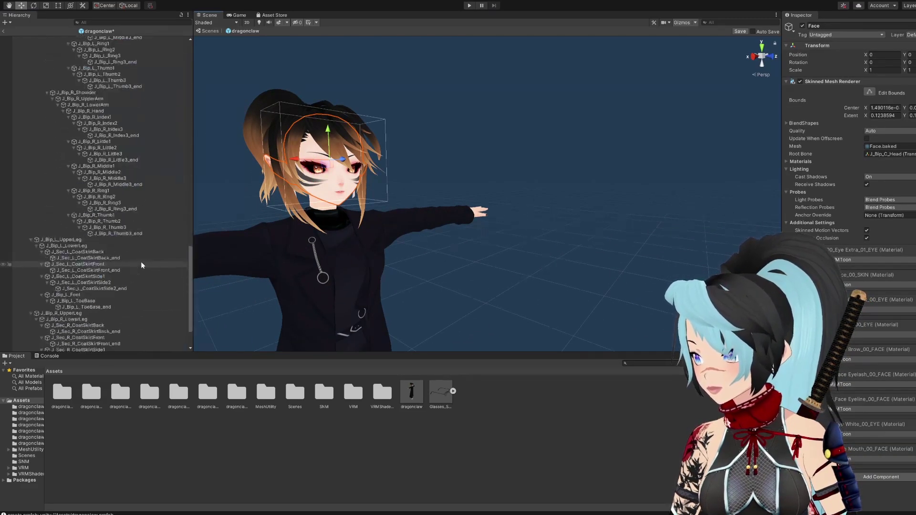
scroll(114, 190, up, 5)
click(100, 118)
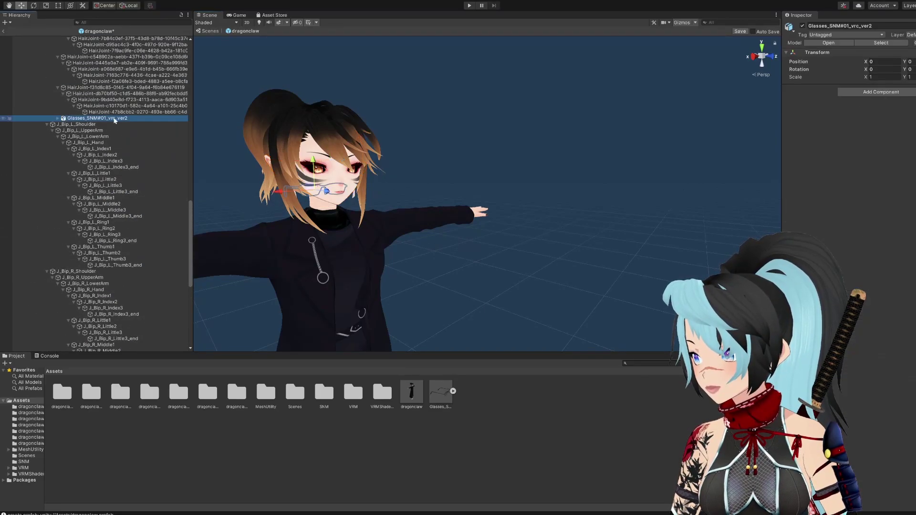
drag(328, 192, 363, 194)
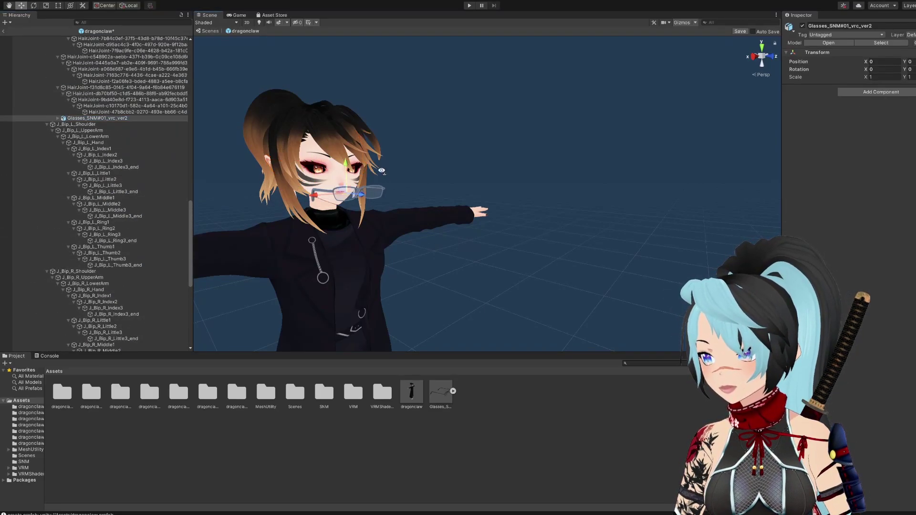
- Raise the glasses from mouth level up to the avatar's eyes
right_drag(429, 176, 409, 176)
scroll(384, 191, up, 4)
scroll(383, 191, down, 5)
scroll(377, 213, up, 3)
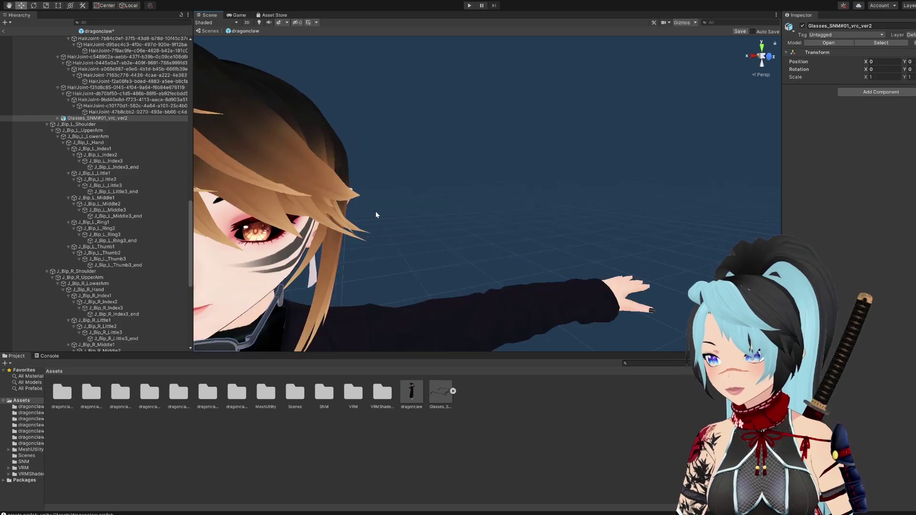
middle_drag(296, 243, 373, 200)
drag(347, 176, 350, 114)
right_drag(342, 122, 353, 139)
scroll(353, 139, down, 4)
alt+drag(372, 139, 426, 193)
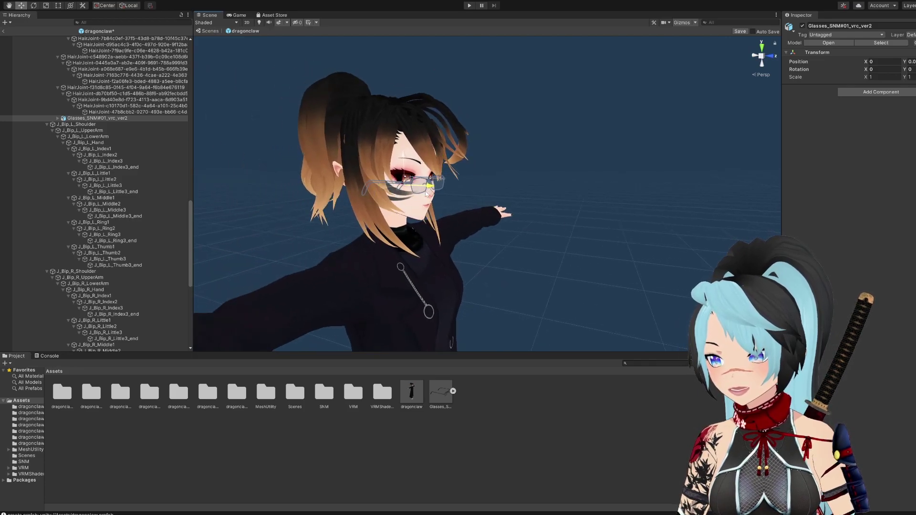
scroll(410, 171, up, 4)
scroll(398, 186, down, 6)
mouse_move(378, 182)
alt+right_down()
mouse_move(441, 170)
mouse_move(386, 187)
alt+right_up()
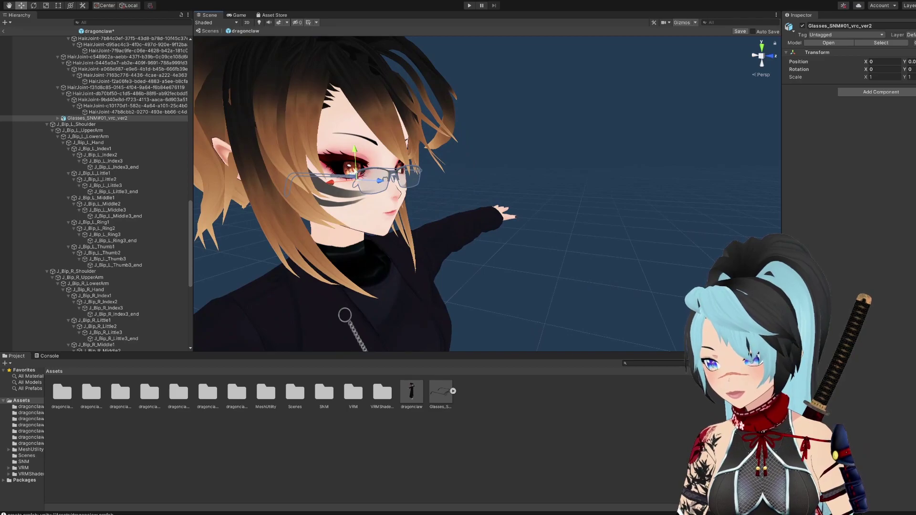
- Enlarge the glasses uniformly to a scale of about 1.3 and fit them over the avatar's eyes
click(355, 172)
click(377, 173)
alt+drag(377, 174, 286, 186)
scroll(22, 139, down, 4)
click(46, 6)
drag(263, 218, 269, 215)
alt+drag(269, 216, 119, 86)
click(22, 5)
click(511, 259)
alt+drag(511, 259, 88, 140)
right_drag(430, 200, 382, 200)
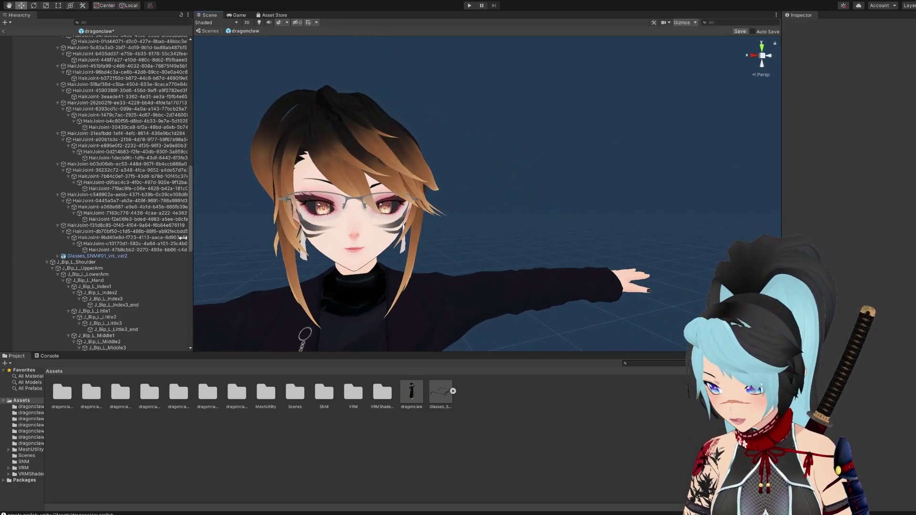
- Tilt the glasses slightly with the Rotate tool to follow the angle of the face
click(97, 257)
click(33, 5)
drag(353, 203, 354, 213)
click(22, 6)
right_drag(406, 210, 429, 215)
click(429, 214)
- Expand the glasses object to its Frame and Lens parts and nudge the whole object slightly across the face
click(97, 256)
click(58, 257)
click(78, 268)
click(148, 258)
drag(303, 199, 308, 200)
click(572, 258)
alt+drag(620, 286, 419, 334)
click(542, 237)
- Rotate the glasses in side view to an X rotation of about 0.09 so the temples run nearly level
click(97, 256)
mouse_move(548, 267)
alt+mouse_down()
mouse_move(463, 262)
mouse_move(557, 255)
alt+mouse_up()
middle_drag(401, 209, 457, 208)
click(34, 6)
drag(632, 274, 635, 278)
key(w)
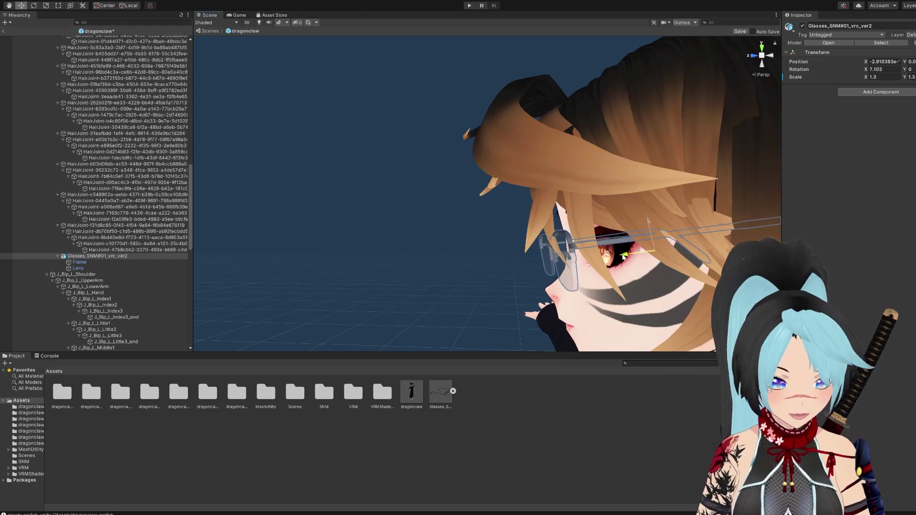
key(e)
drag(632, 275, 624, 264)
- Lower the glasses slightly and fine-tune their distance from the face with the Move tool
key(w)
drag(651, 226, 653, 238)
drag(628, 270, 627, 270)
double_click(72, 258)
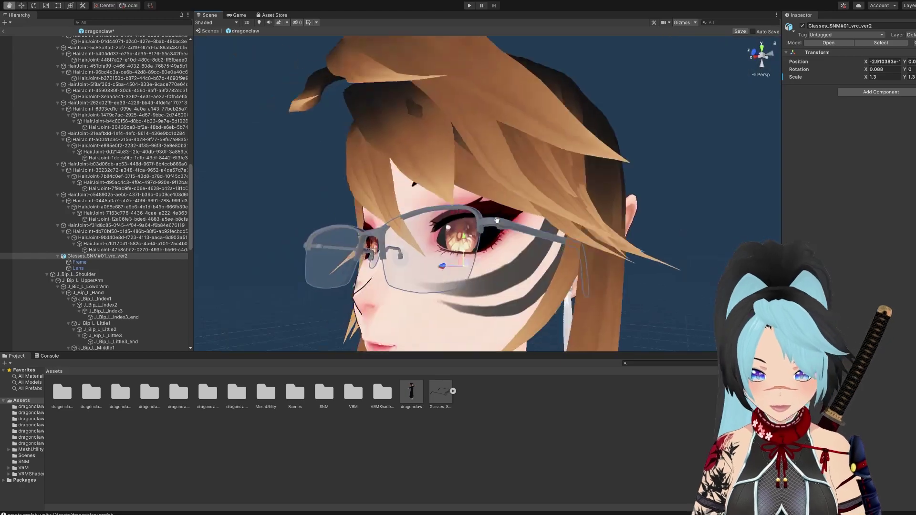
- Scale the glasses down uniformly to about 1.26 and deselect them
click(46, 5)
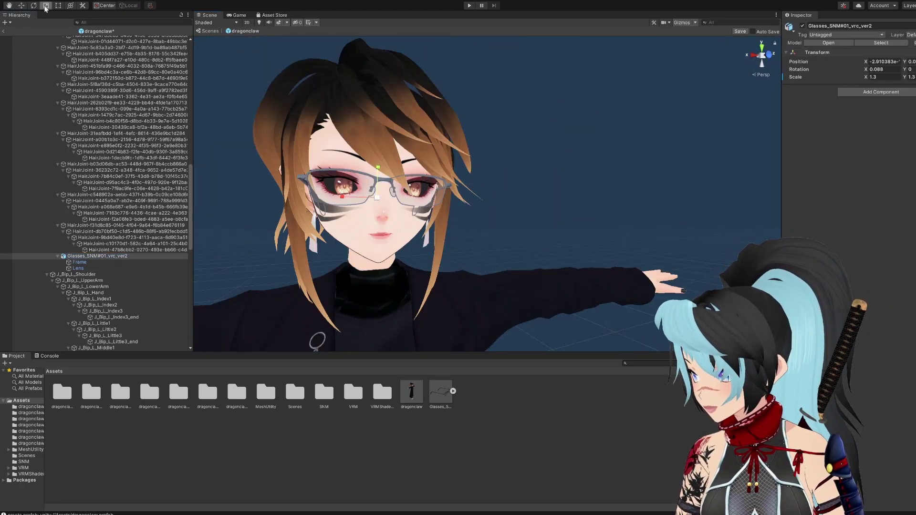
drag(375, 198, 379, 202)
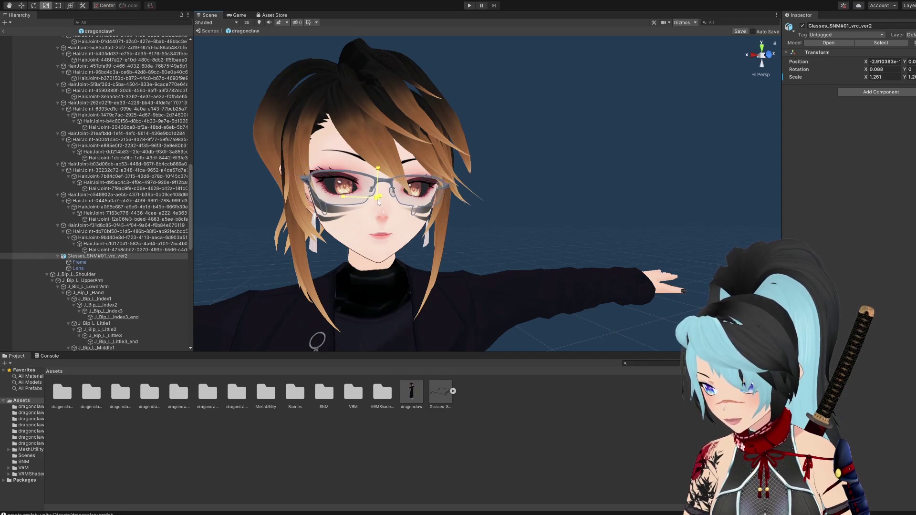
click(493, 190)
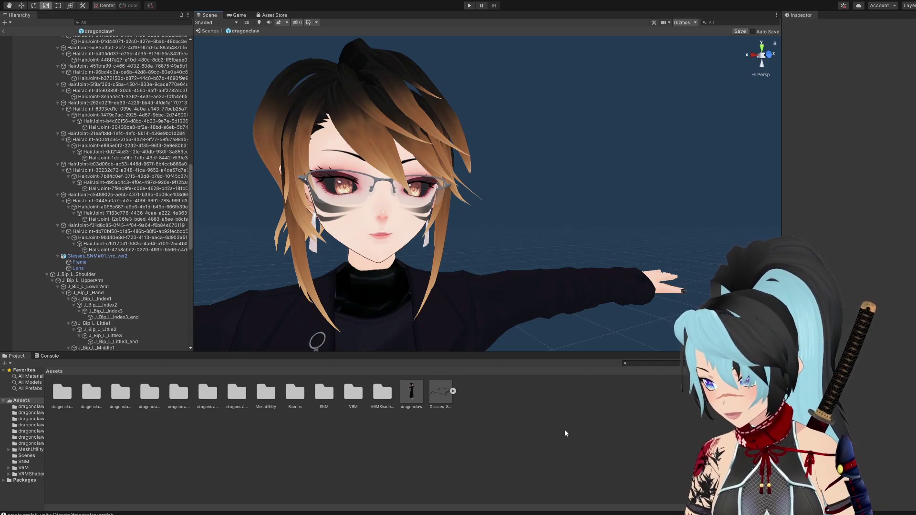
- Create a new material named Lemse in the dragonclaw.Materials folder
drag(44, 448, 62, 448)
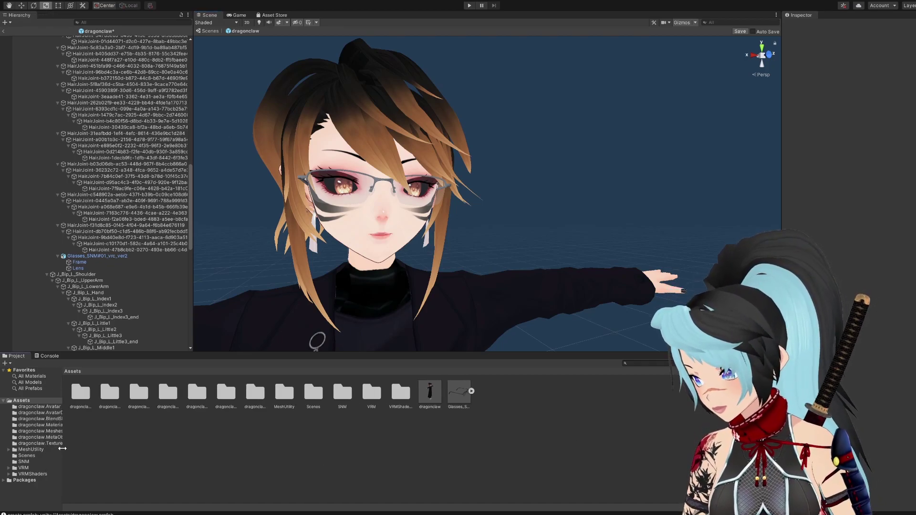
click(49, 424)
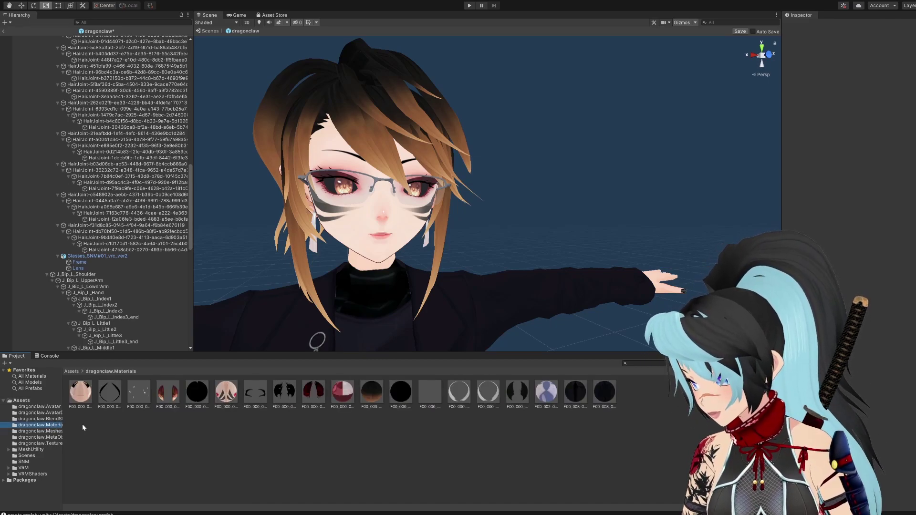
right_click(206, 429)
mouse_move(224, 230)
click(334, 359)
text(Lemse)
key(Return)
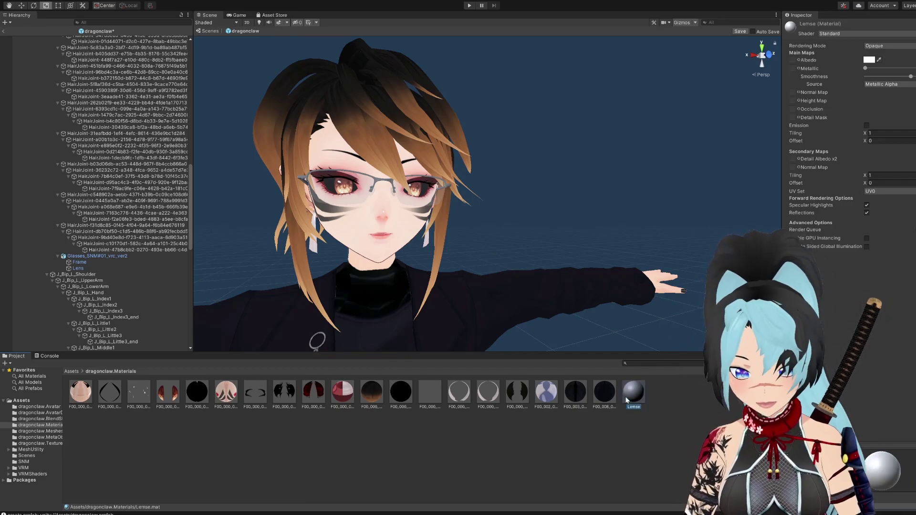
- Set the Lemse material's albedo color to black and apply the material to the glasses frame
click(869, 59)
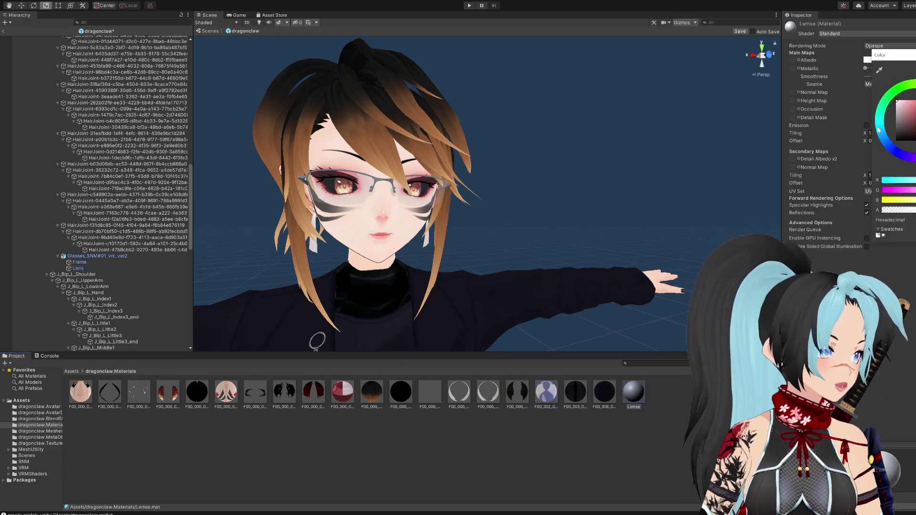
drag(905, 125, 880, 177)
drag(635, 393, 448, 191)
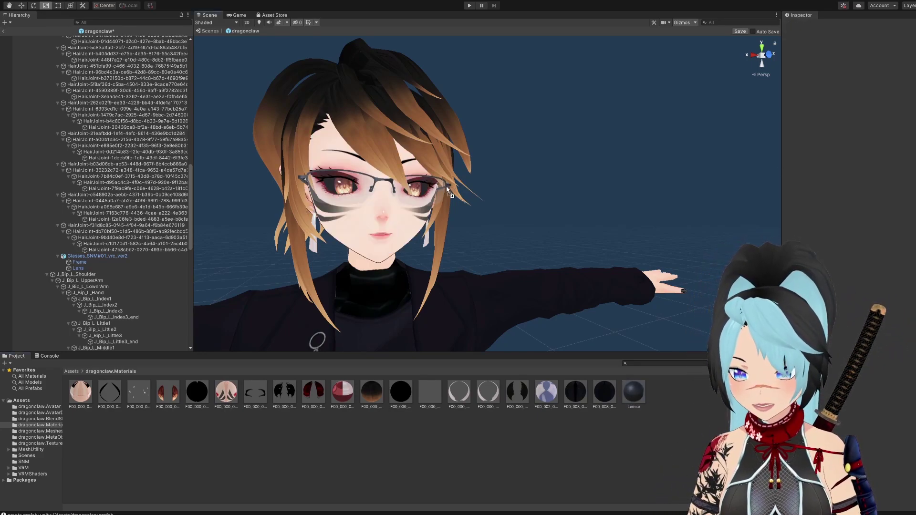
- Set the Lemse material to Transparent rendering, raise its Metallic value and reduce its Smoothness to the minimum
click(635, 398)
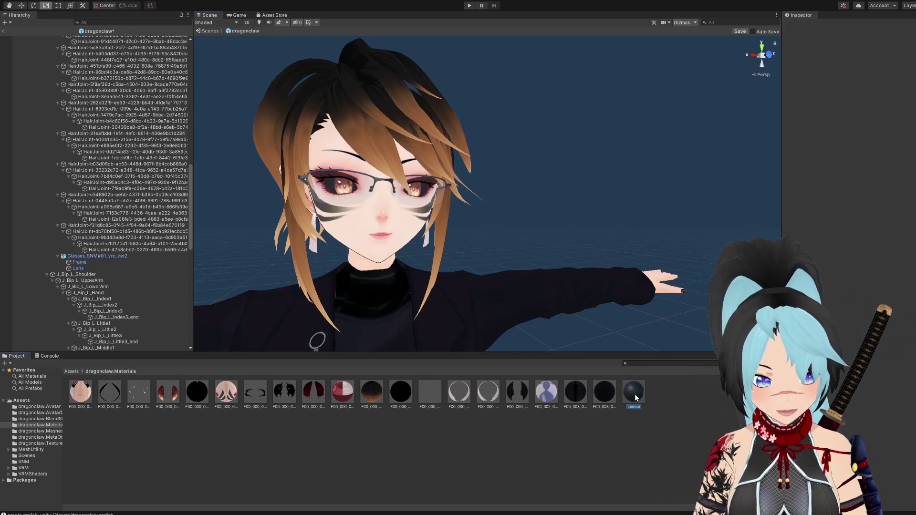
click(875, 45)
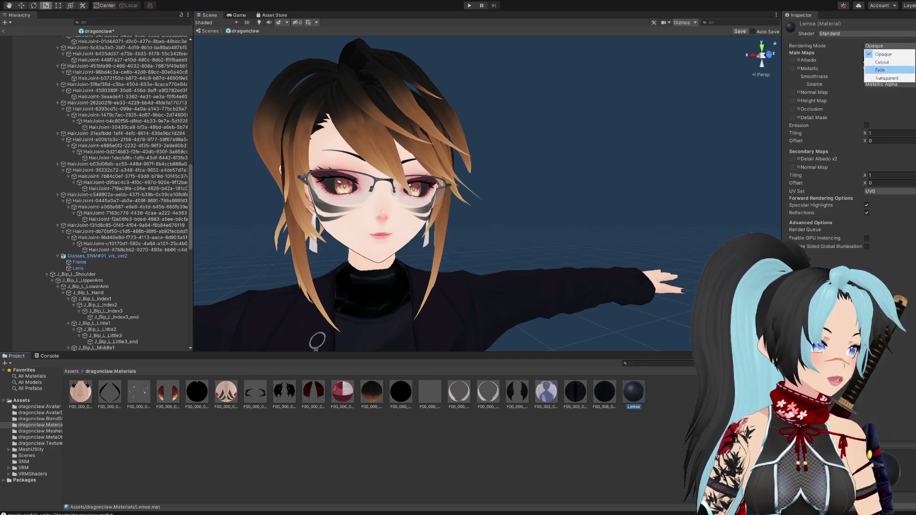
click(880, 70)
click(840, 34)
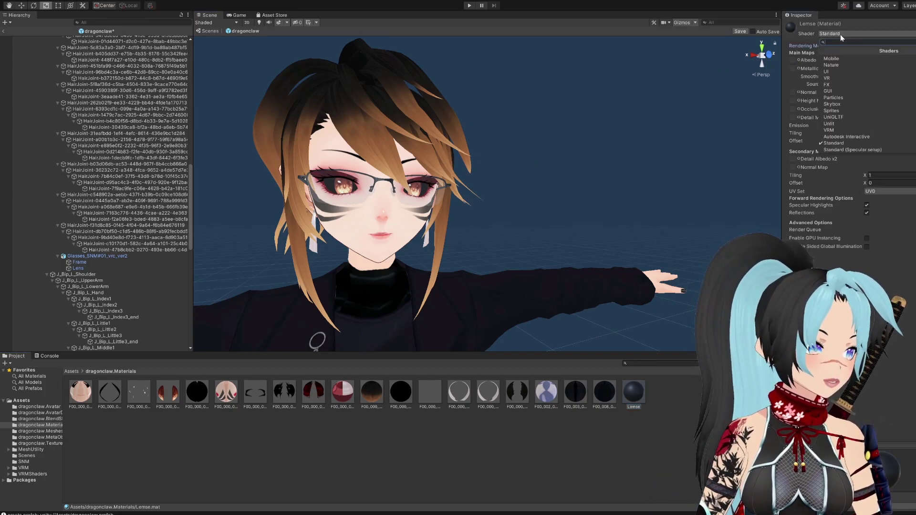
click(805, 68)
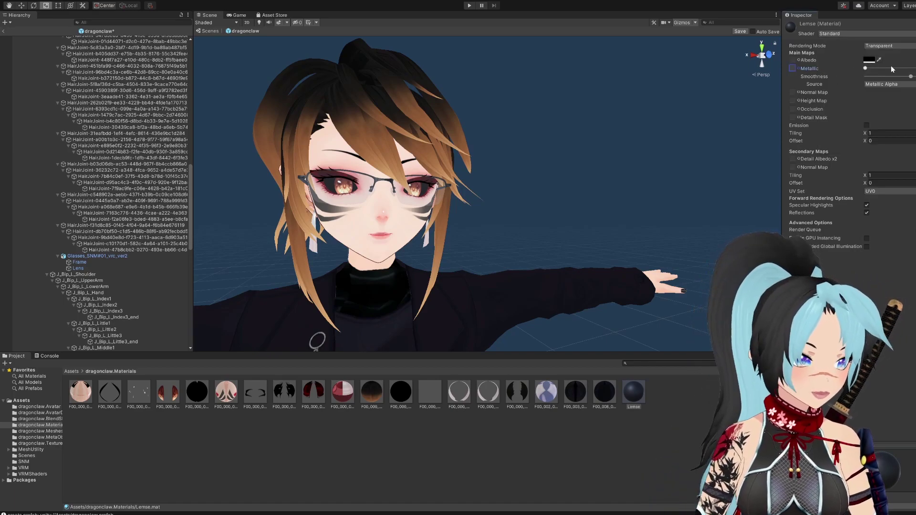
drag(865, 69, 817, 72)
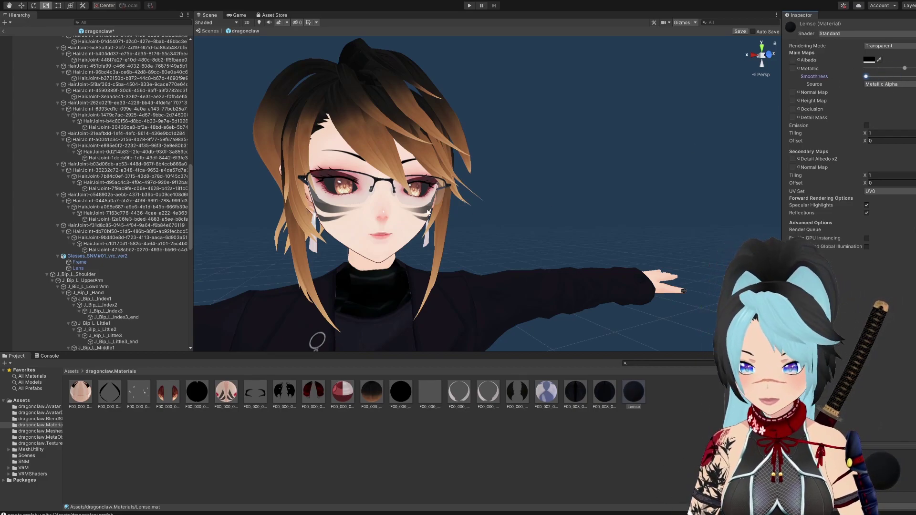
click(360, 193)
click(614, 475)
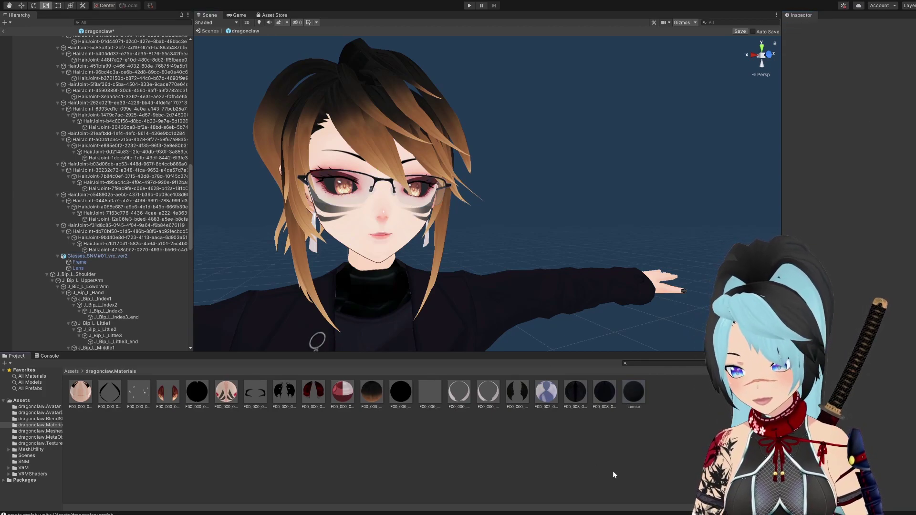
- Create a second material named glasses in the same folder and apply it to the lenses
right_click(507, 425)
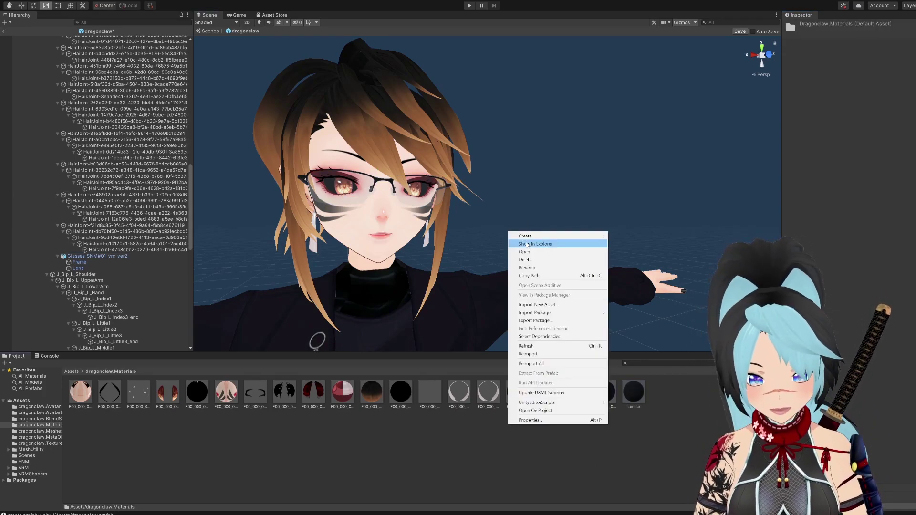
mouse_move(529, 235)
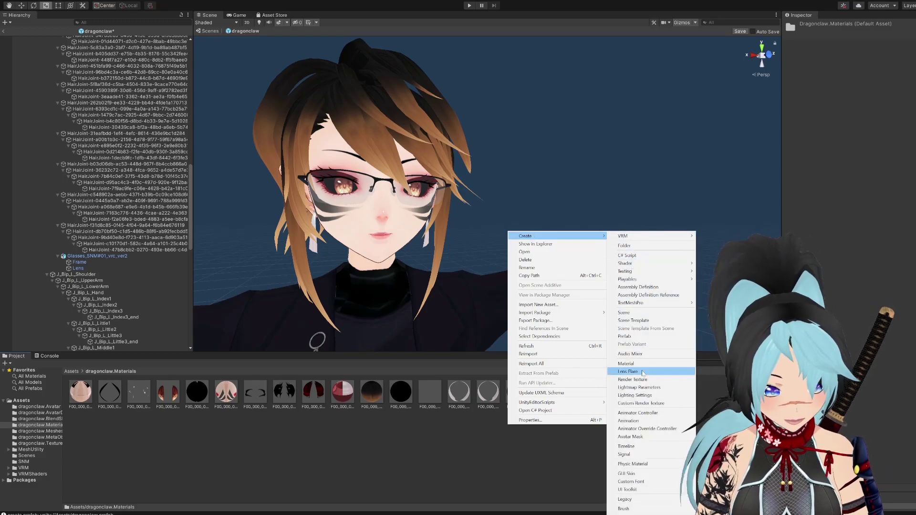
click(620, 363)
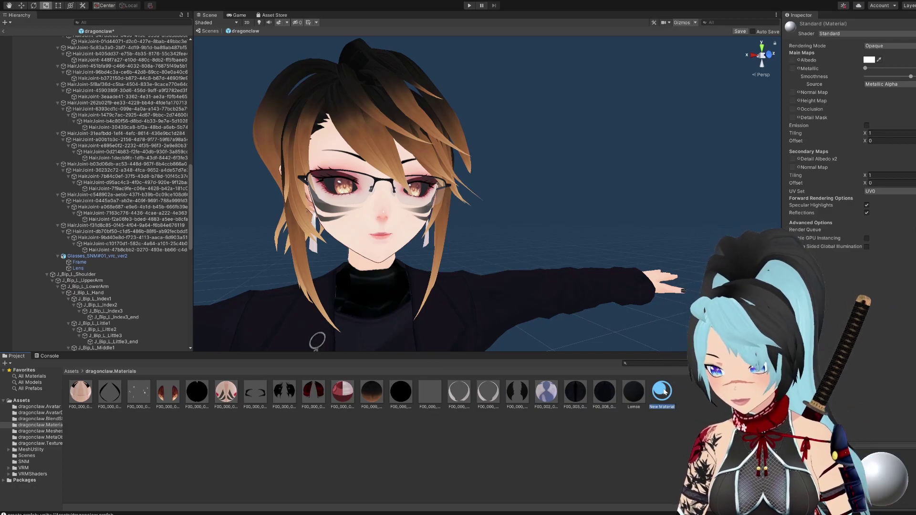
text(glasses)
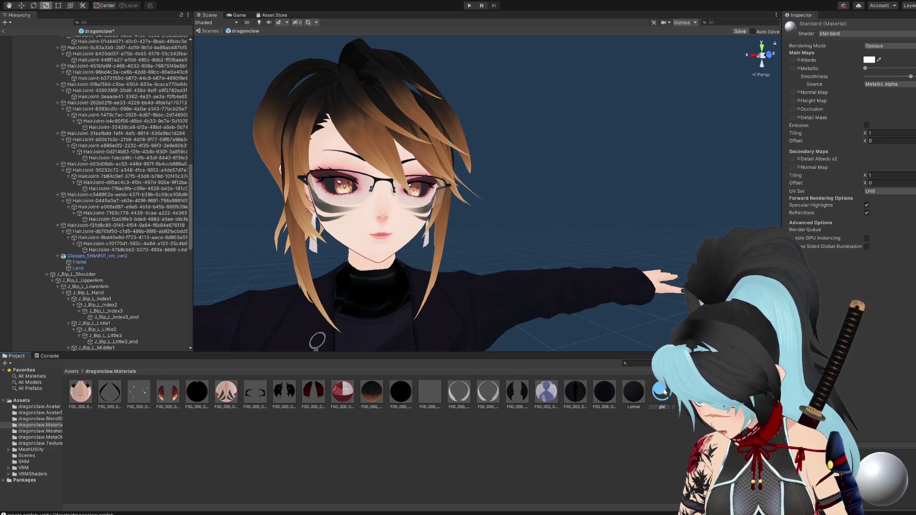
key(Return)
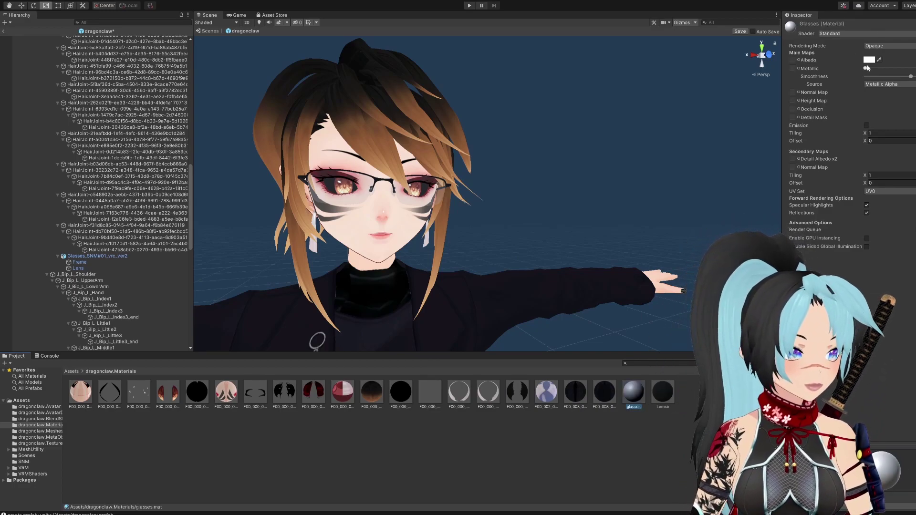
drag(634, 390, 410, 197)
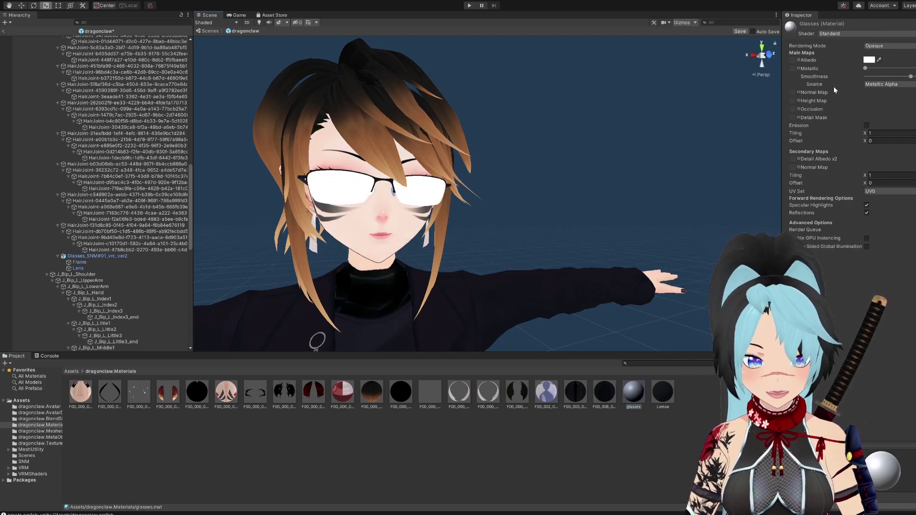
- Switch the glasses material to the VRM/MToon shader and lower the alpha of its lit color
click(849, 33)
click(843, 130)
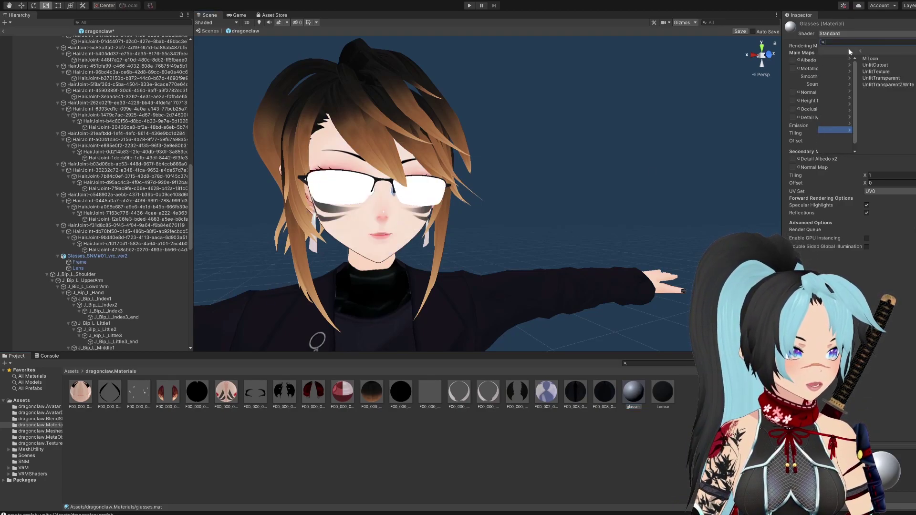
click(849, 59)
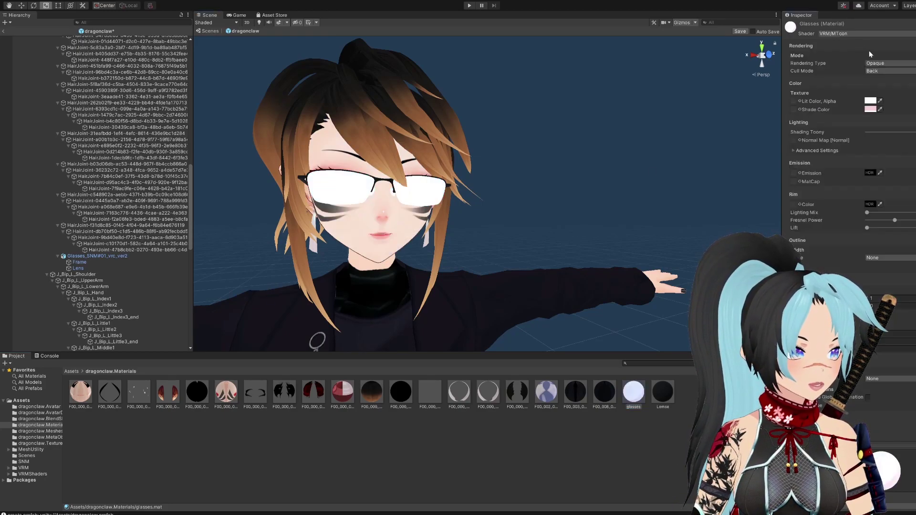
click(872, 103)
drag(898, 178, 860, 119)
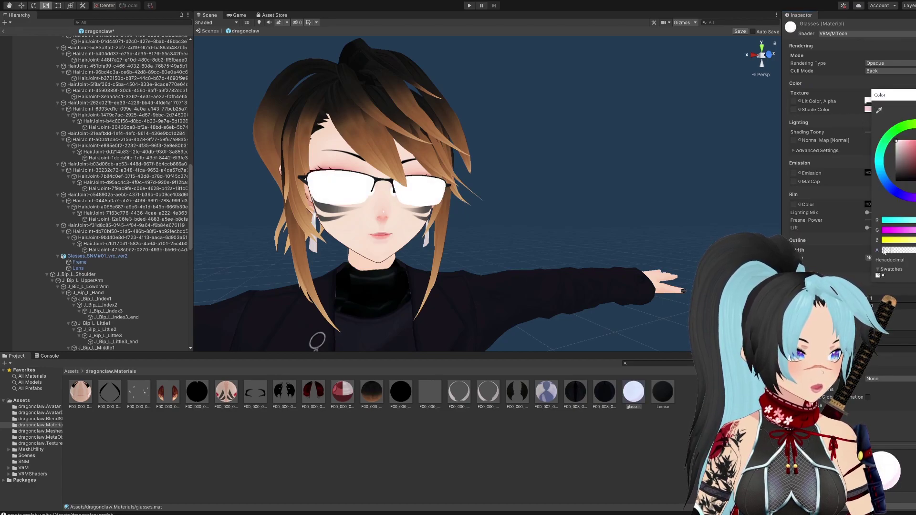
- Set the glasses material's Rendering Type to Transparent and its Cull Mode to Off
click(894, 62)
click(886, 70)
click(885, 70)
click(882, 79)
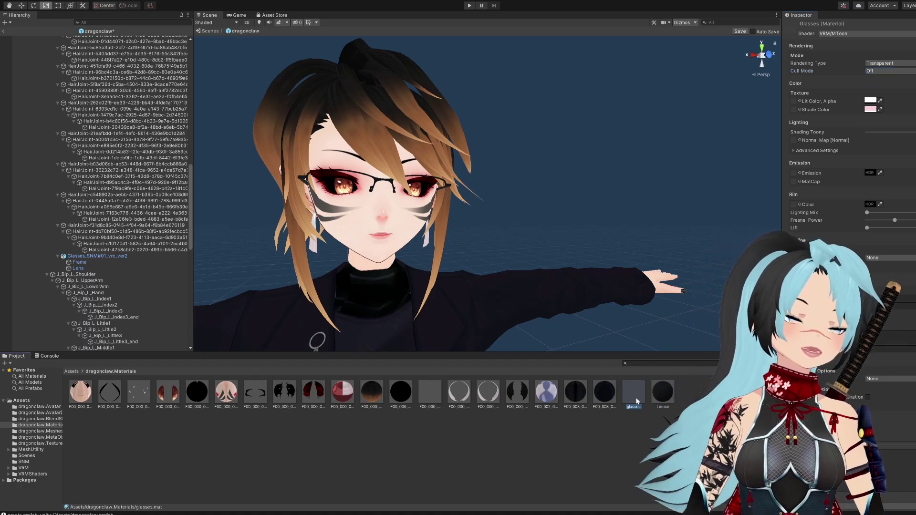
- Review the glasses material's VRM shader, Rendering Type and Cull Mode options
click(848, 34)
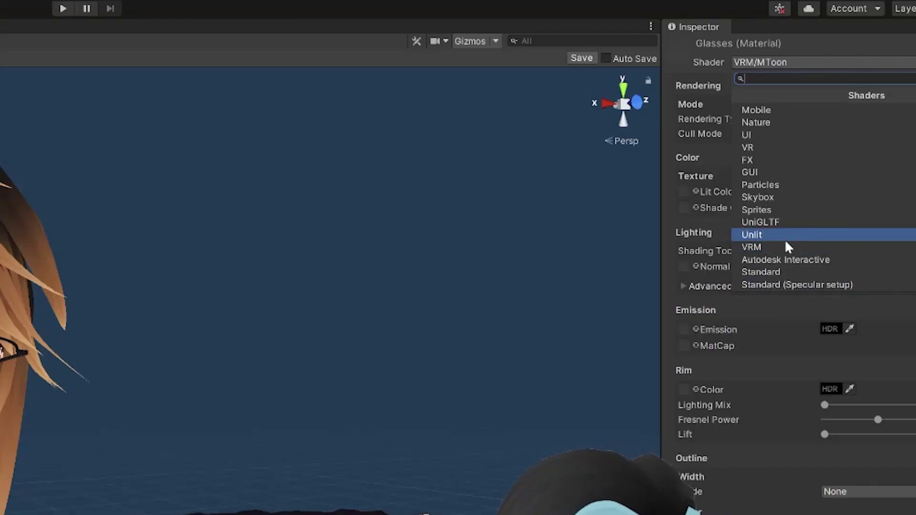
click(786, 247)
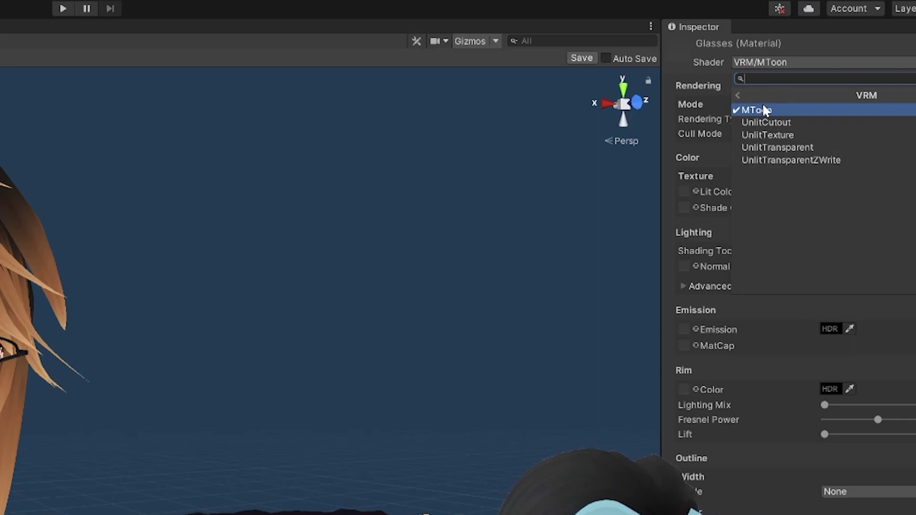
click(763, 104)
click(838, 119)
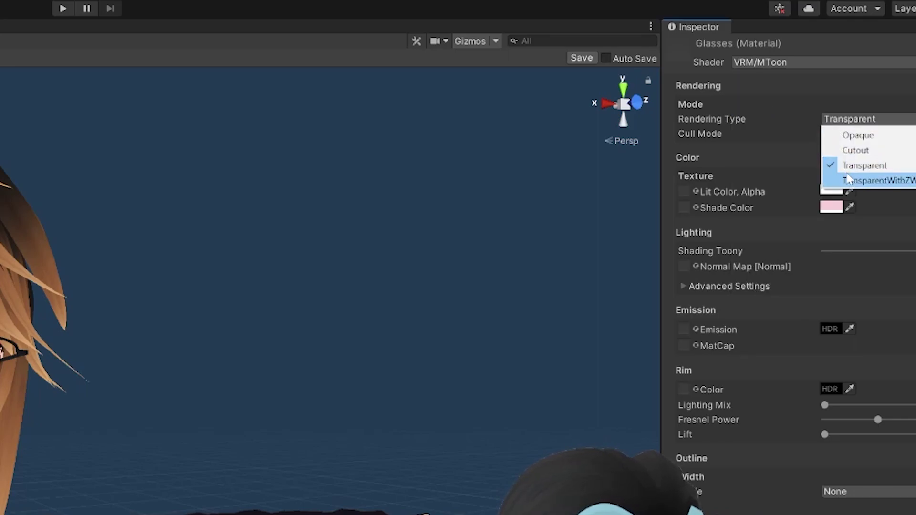
click(852, 134)
click(852, 133)
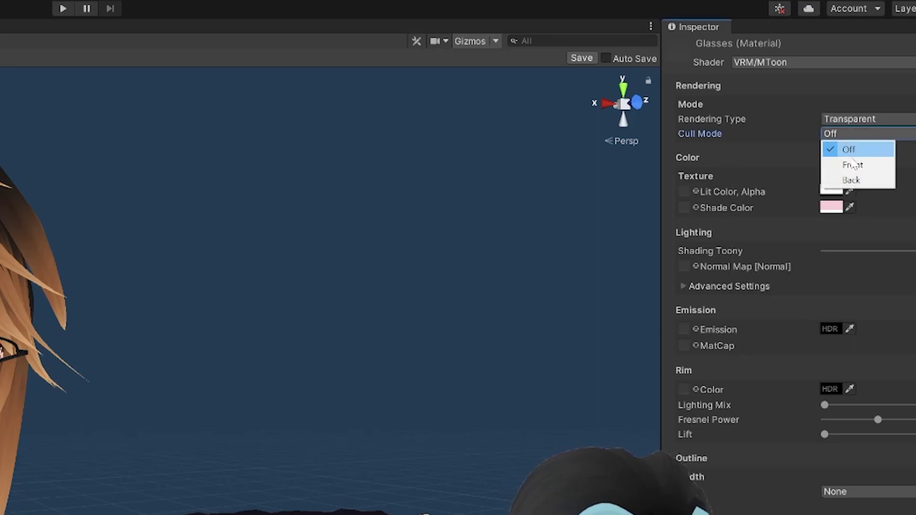
- Fine-tune the alpha of the glasses material's lit color so the lenses are almost fully clear
click(831, 191)
click(831, 190)
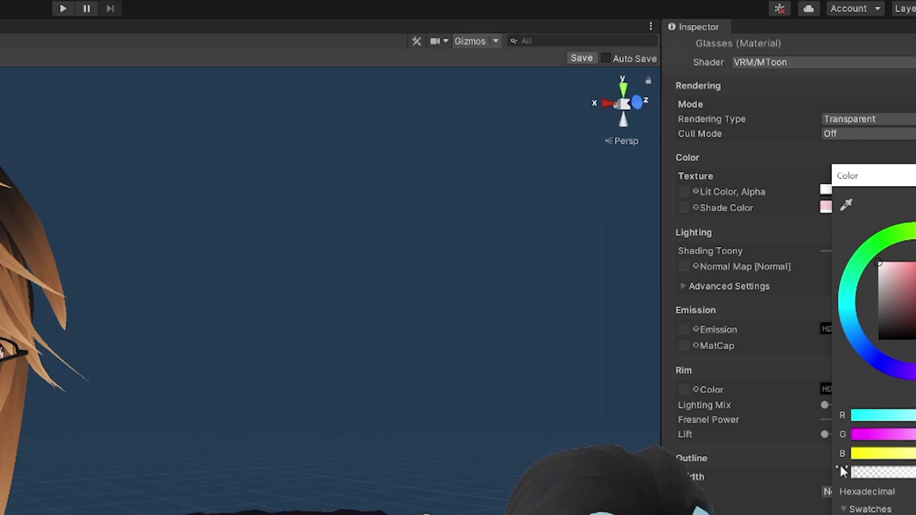
drag(915, 473, 816, 475)
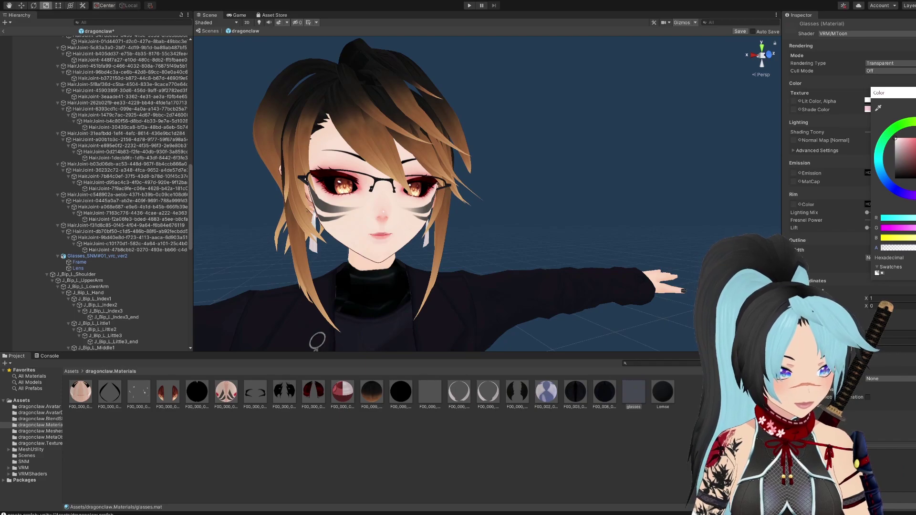
click(915, 175)
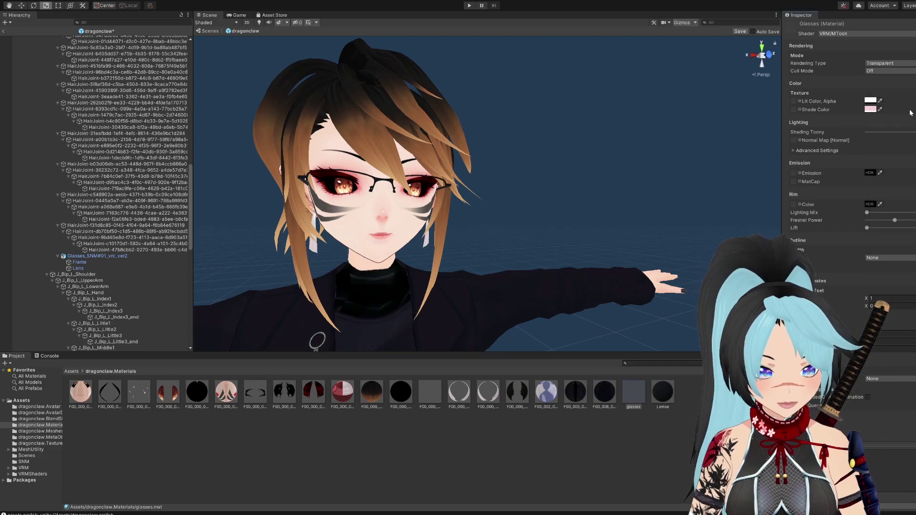
right_drag(539, 197, 499, 185)
right_drag(522, 223, 512, 228)
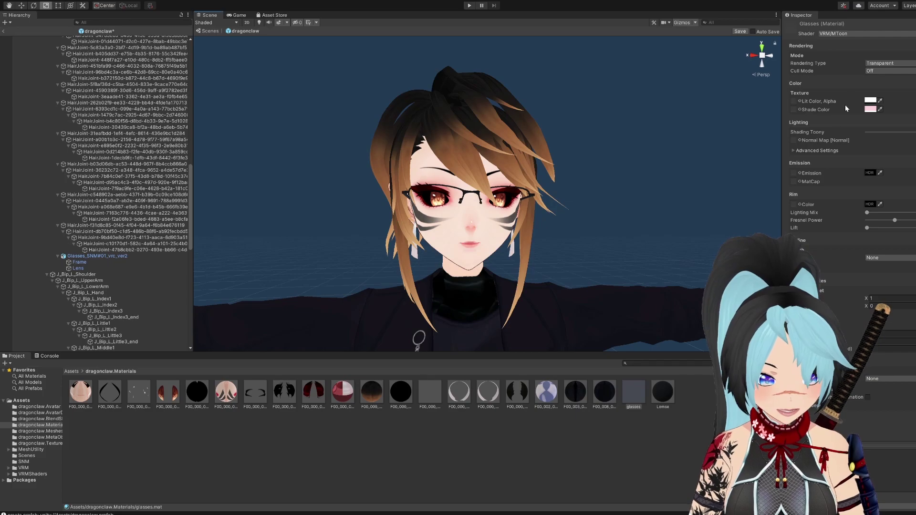
click(870, 100)
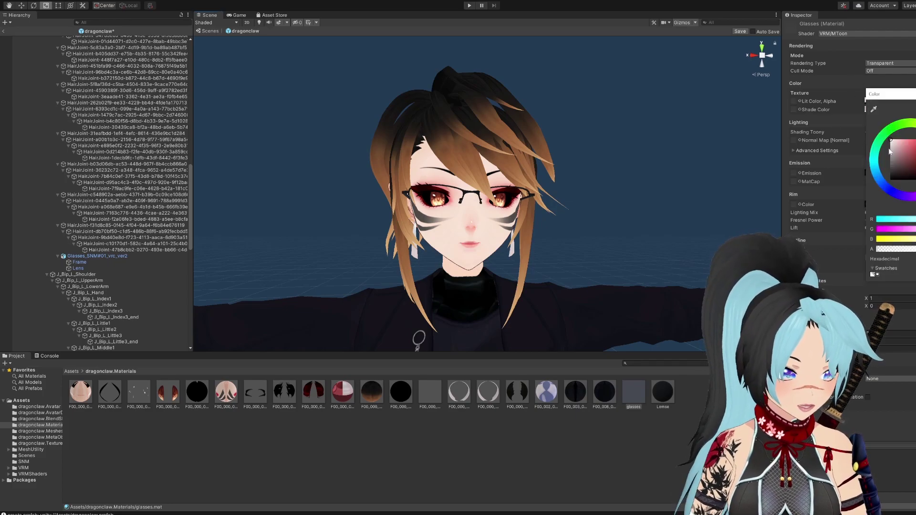
click(884, 248)
drag(885, 246, 860, 230)
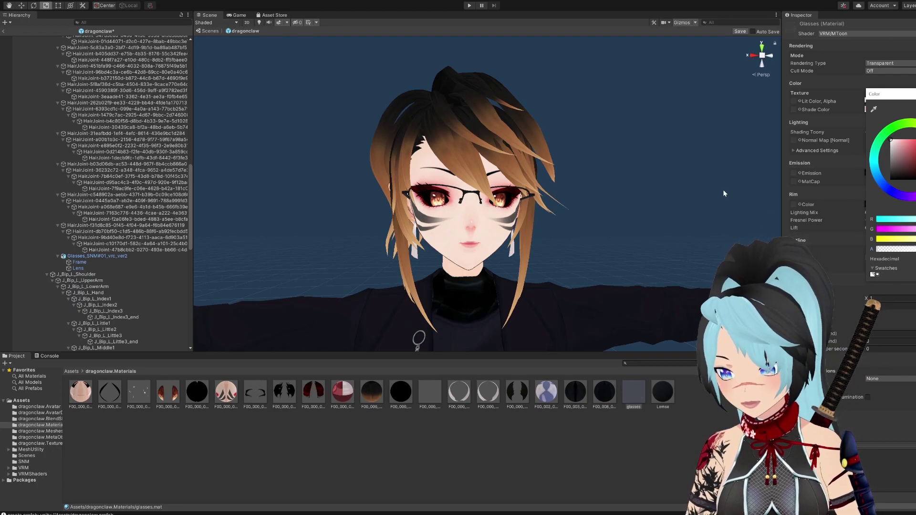
drag(882, 250, 881, 251)
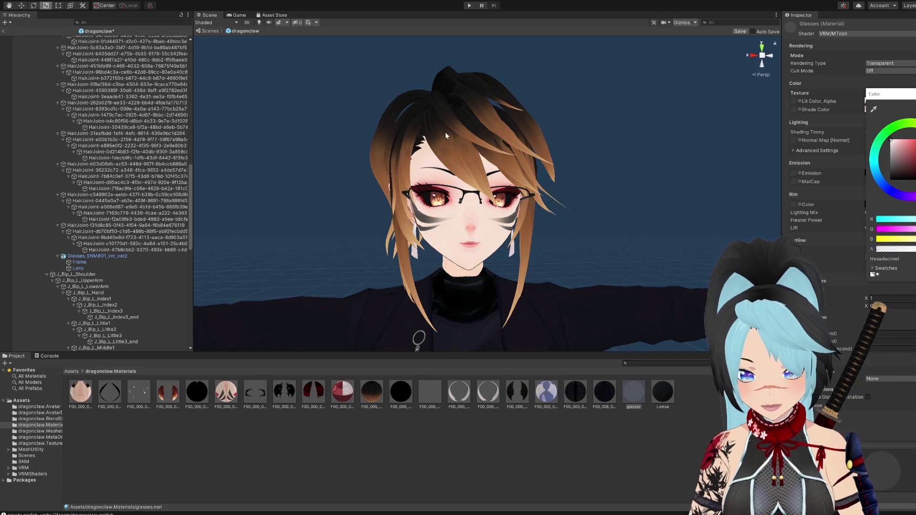
- Select the dragonclaw root object and export it as a humanoid with UniVRM, keeping the existing meta information
scroll(141, 129, up, 20)
click(34, 39)
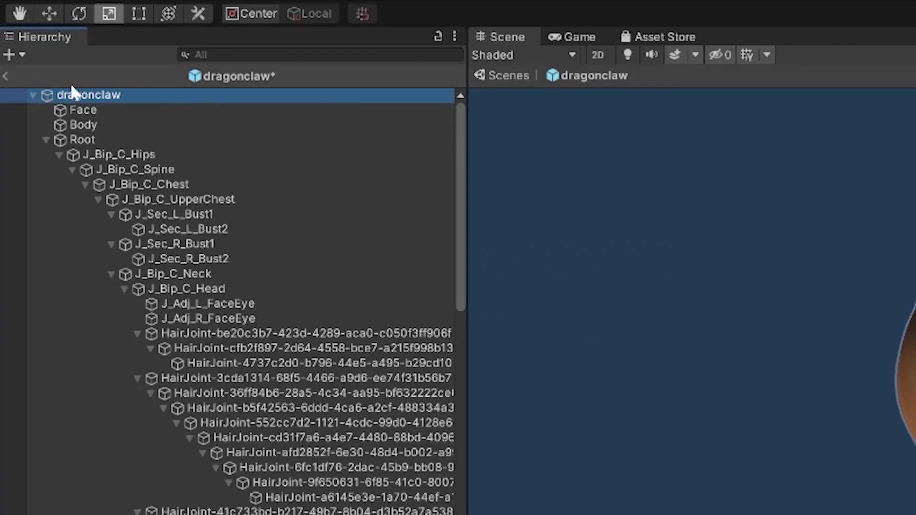
click(250, 2)
mouse_move(349, 33)
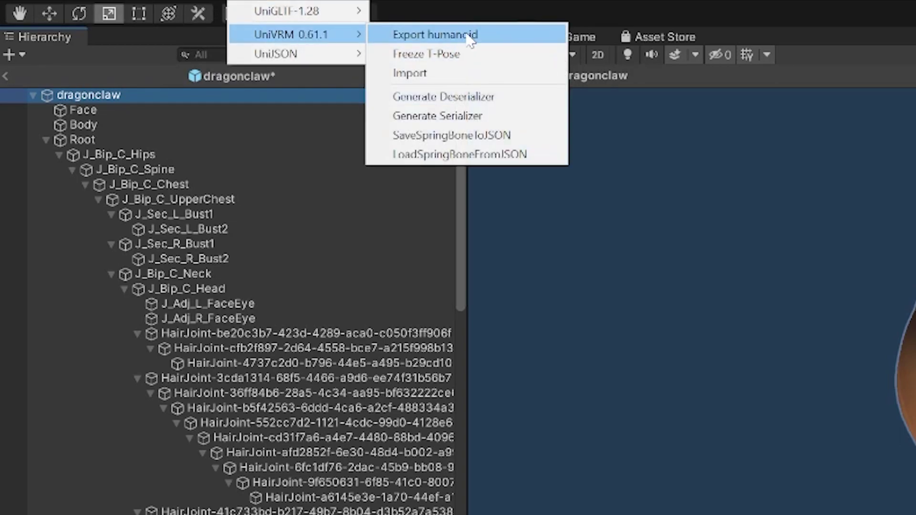
click(469, 38)
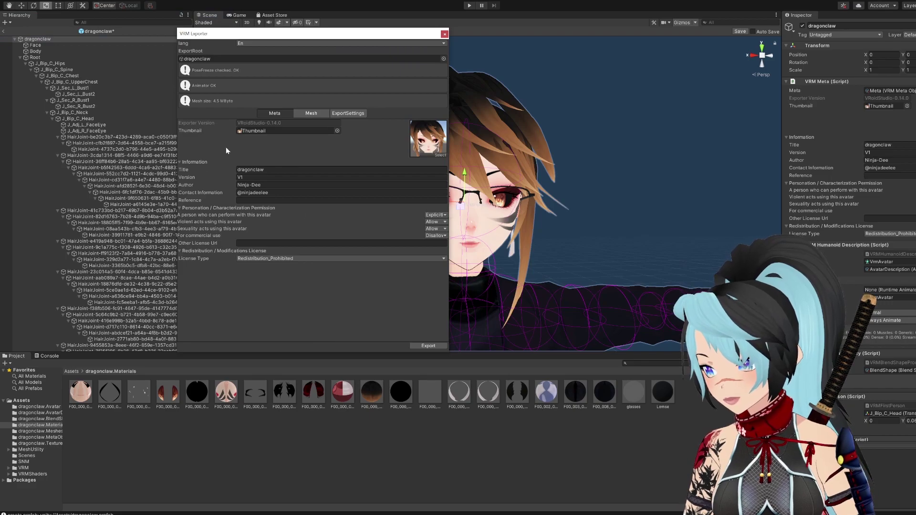
click(428, 345)
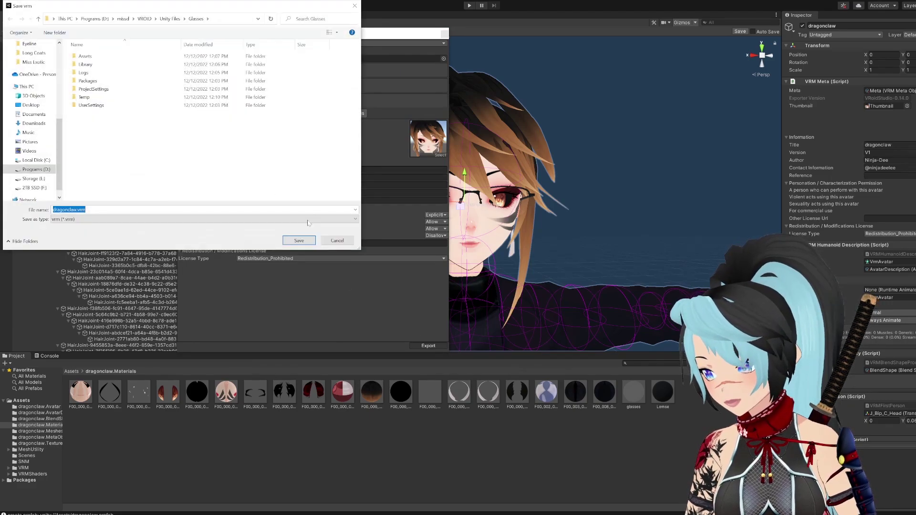
- Name the exported avatar file dragonclaw_FIN.vrm
scroll(23, 103, up, 1)
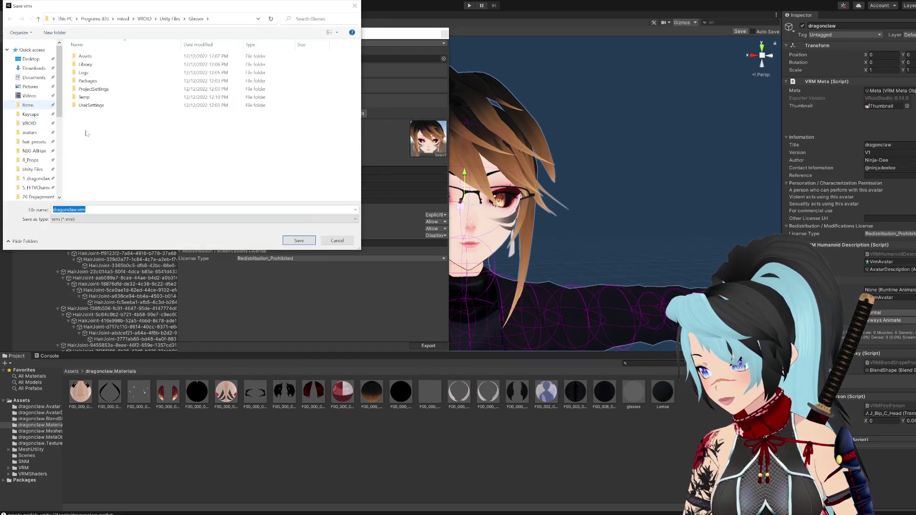
click(77, 210)
text(_)
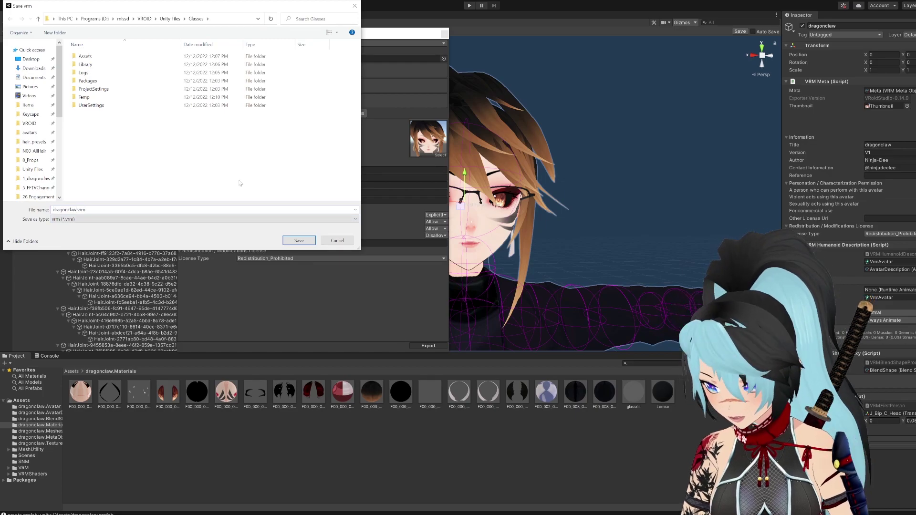
text(FIN)
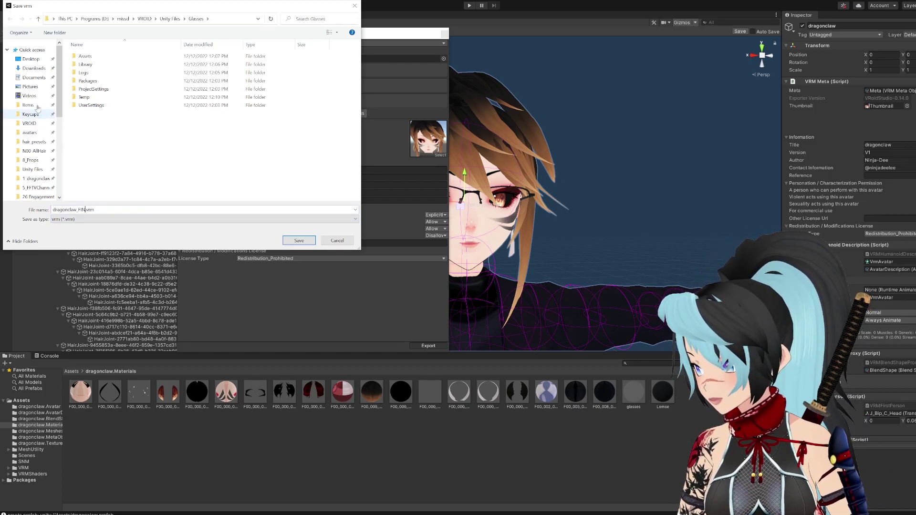